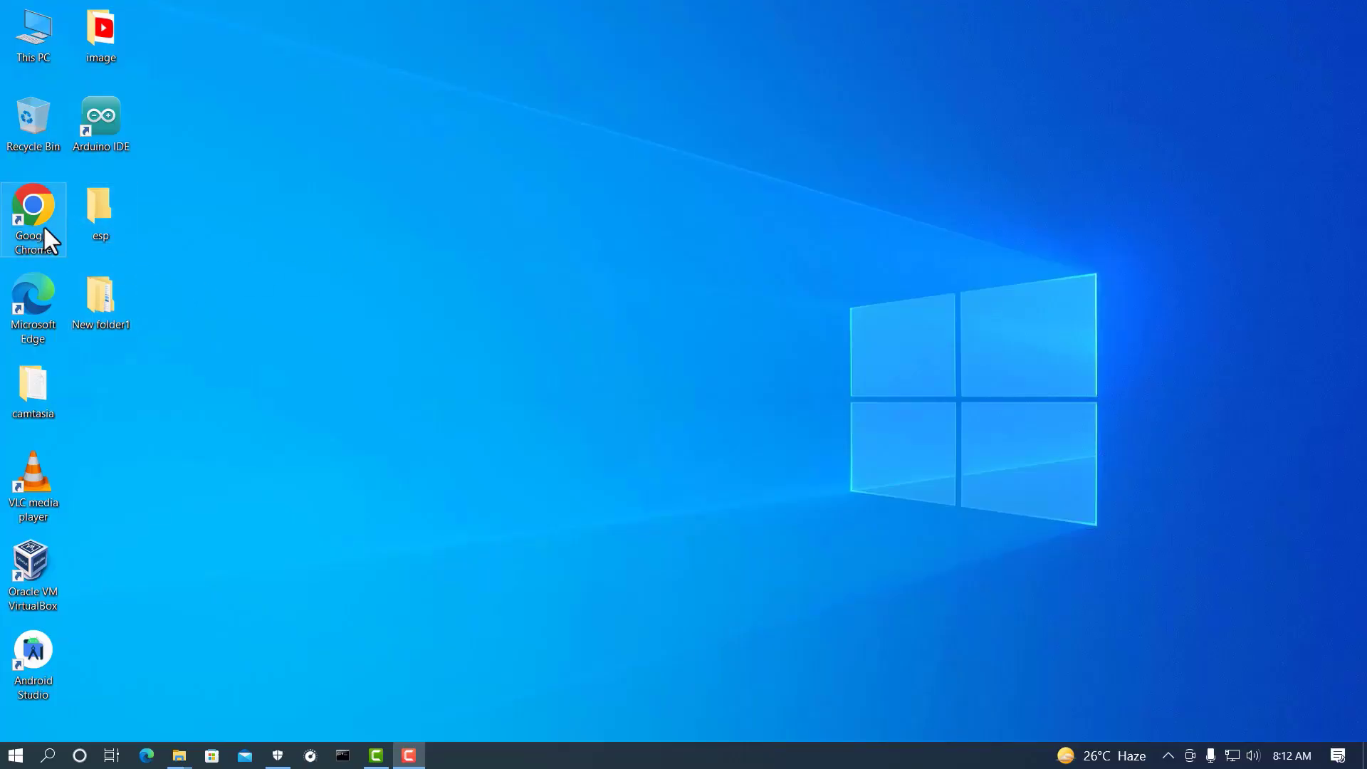
# Step: Bring up the Google Chrome desktop icon's launch options to open Chrome
pyautogui.rightClick(44, 224)
# Step: Launch Chrome, open a new Incognito window, and search for 'gmail'
pyautogui.click(85, 238)
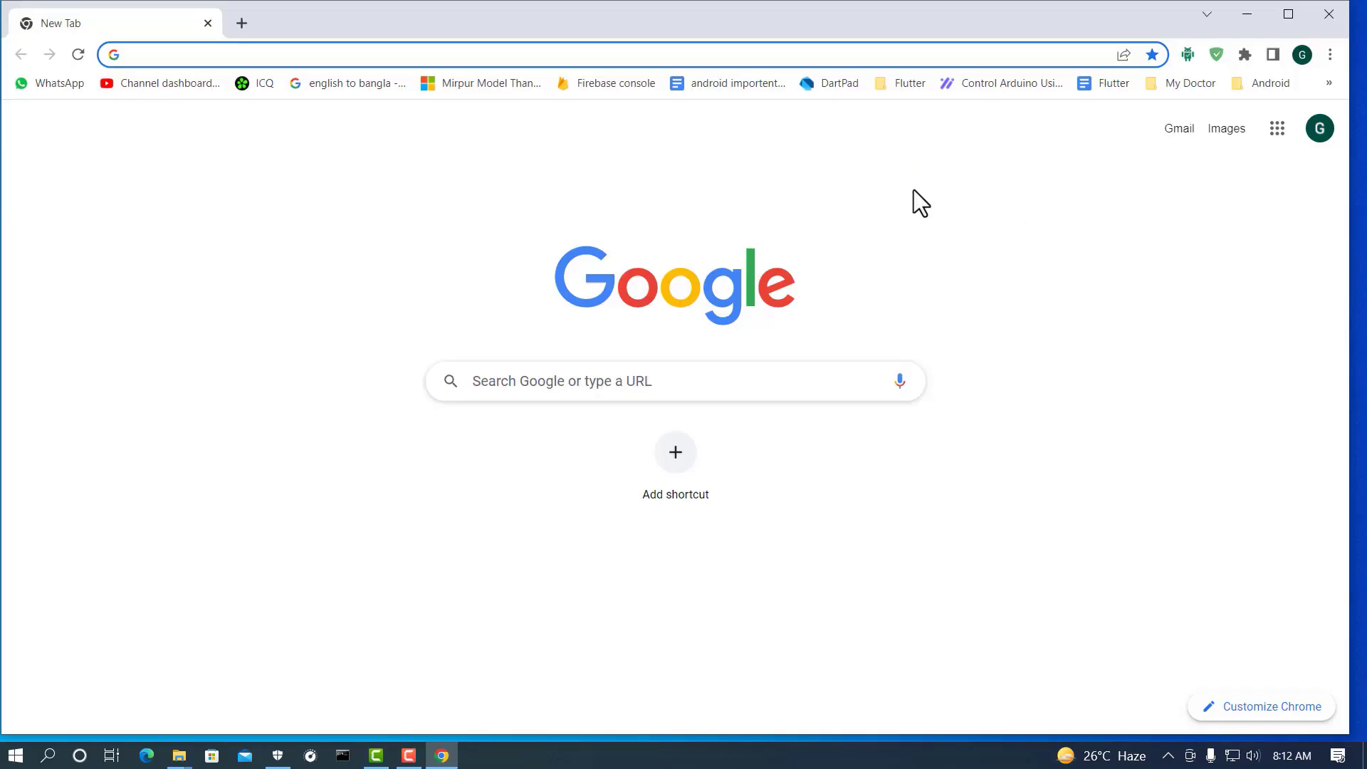
pyautogui.click(1329, 55)
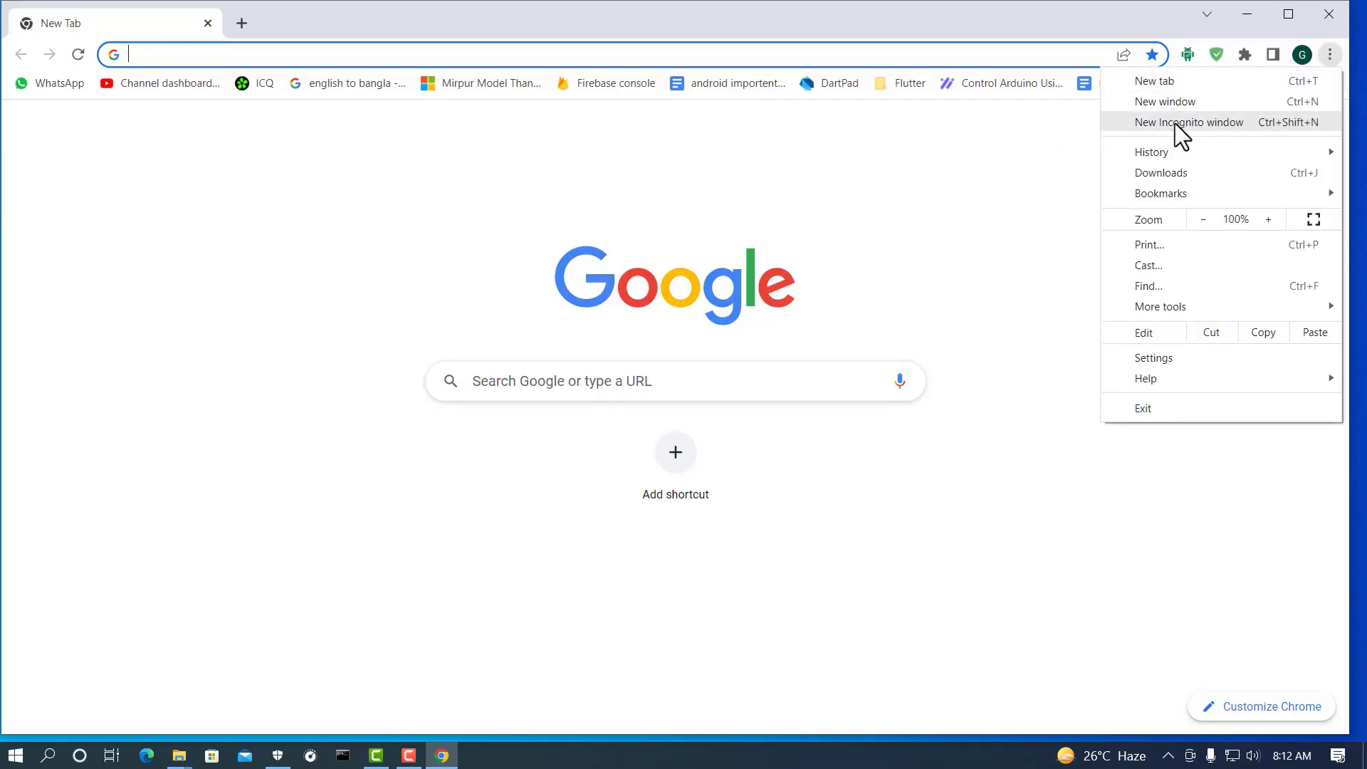
pyautogui.click(1233, 123)
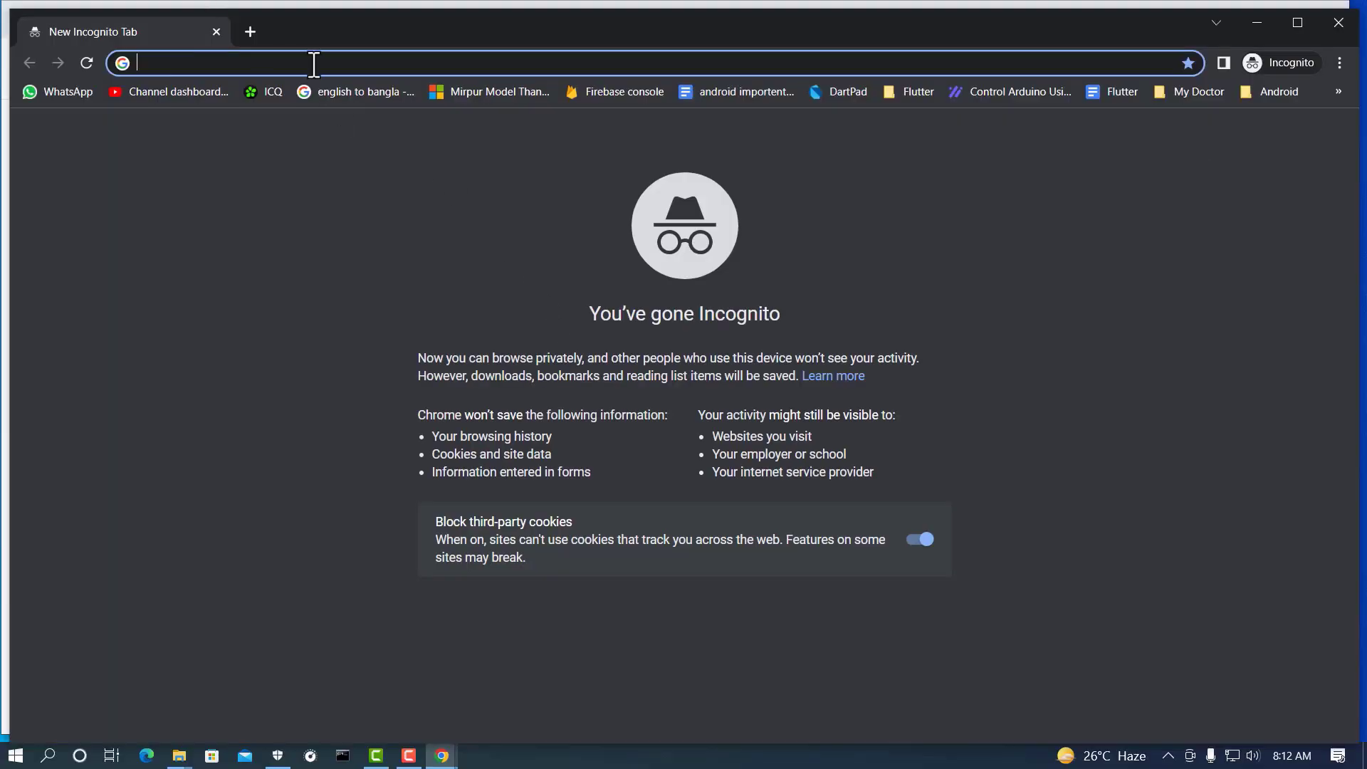
pyautogui.write('gmail')
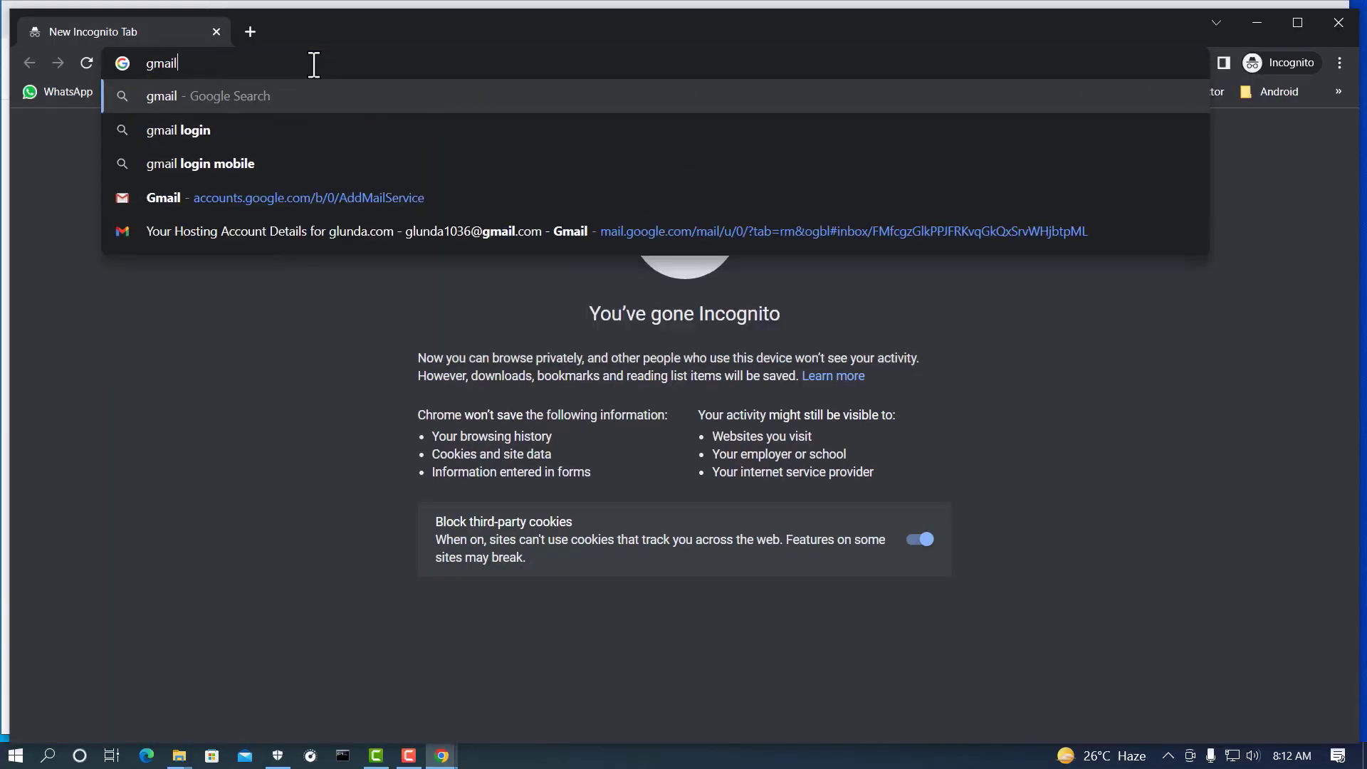
pyautogui.press('Return')
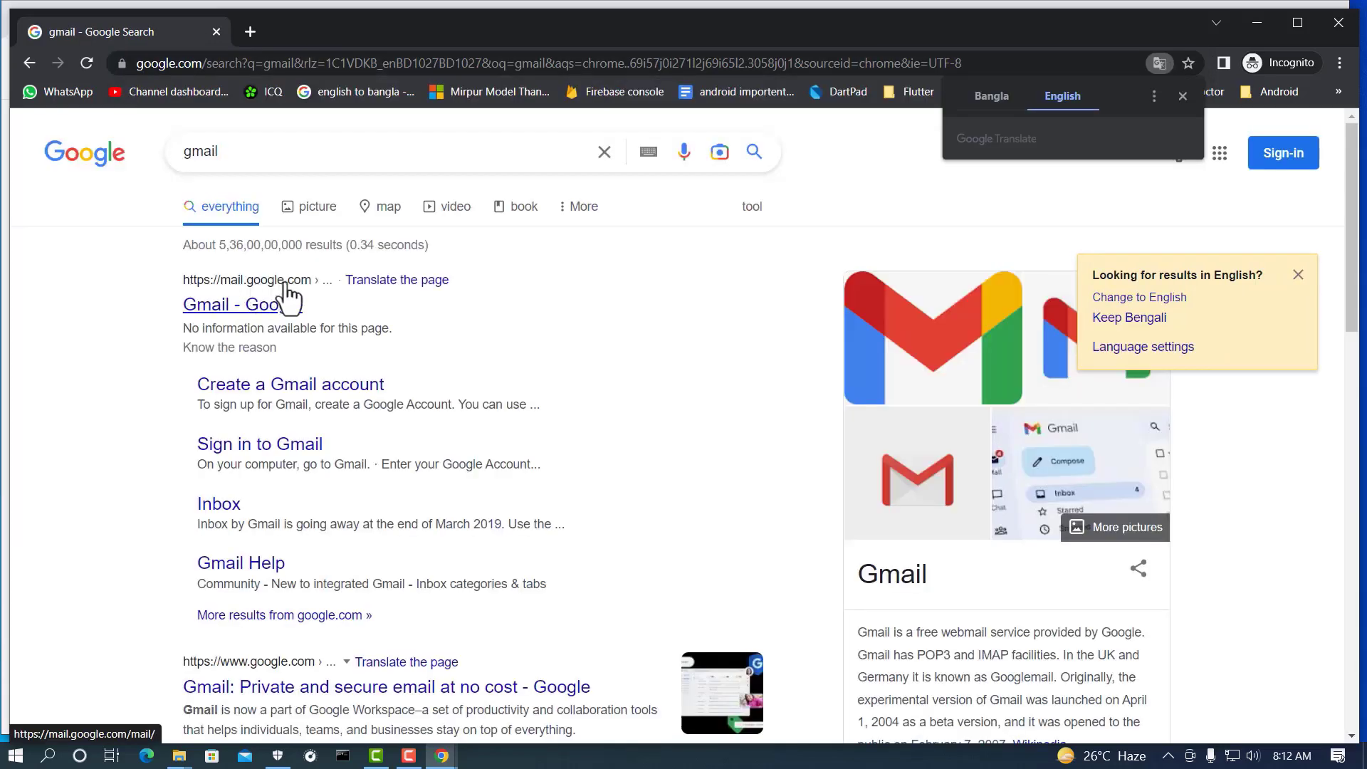
# Step: Open Gmail's Create account form and enter the first and last name
pyautogui.click(249, 312)
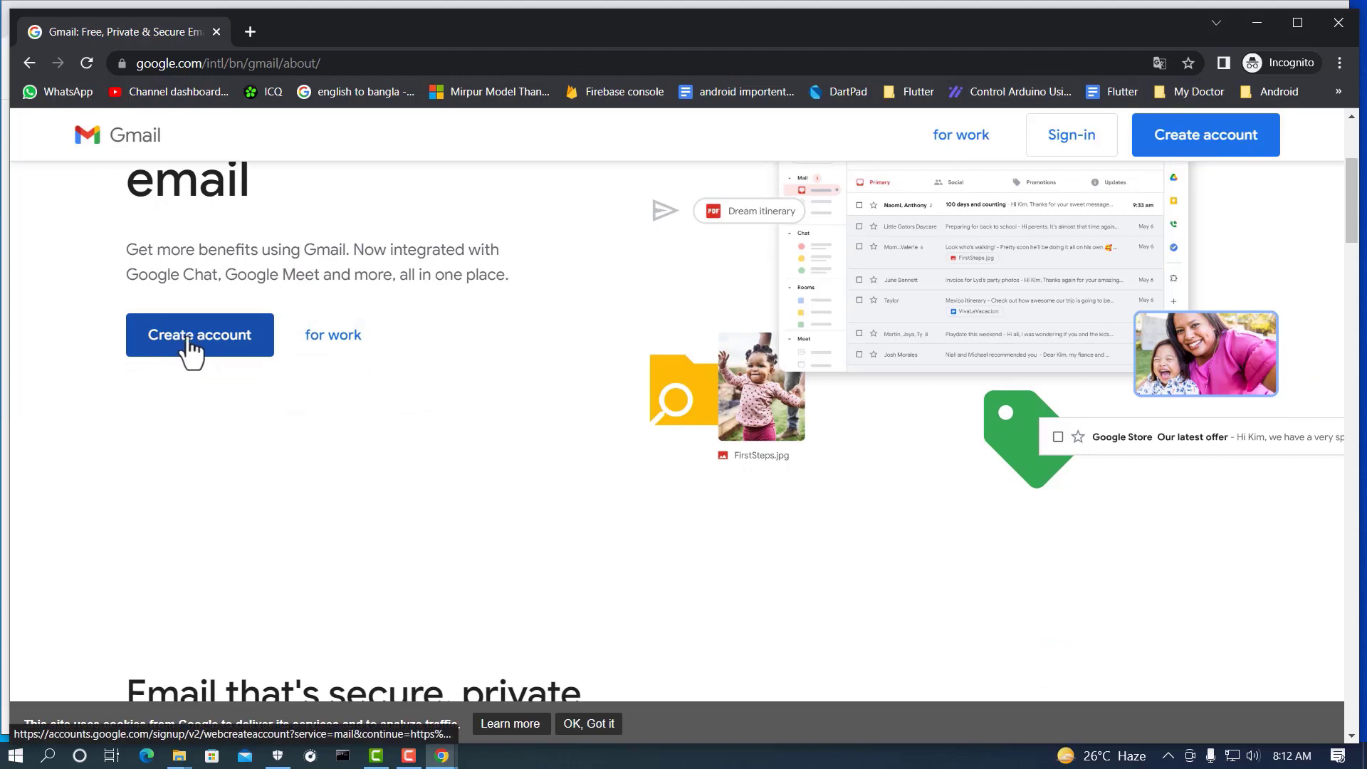
pyautogui.click(198, 340)
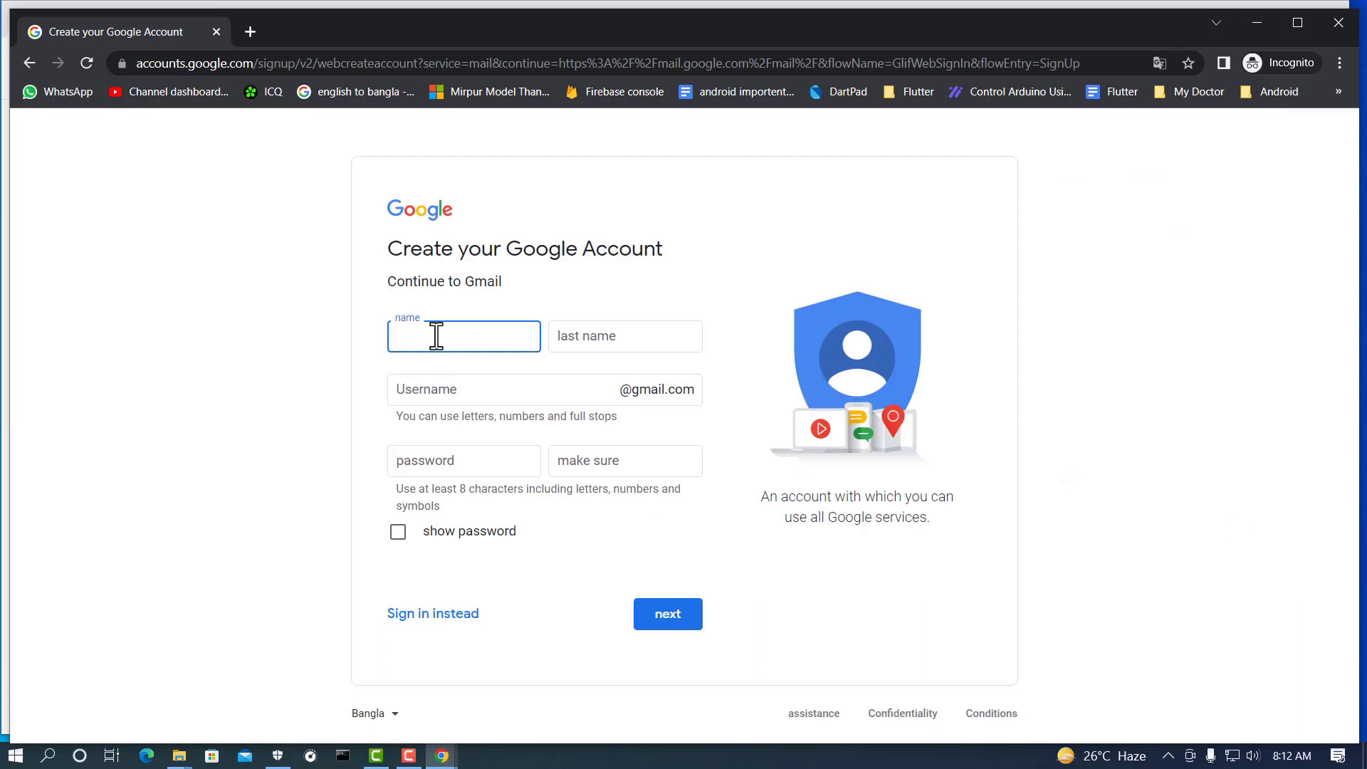
pyautogui.write('Firebase10')
pyautogui.click(585, 339)
pyautogui.write('27')
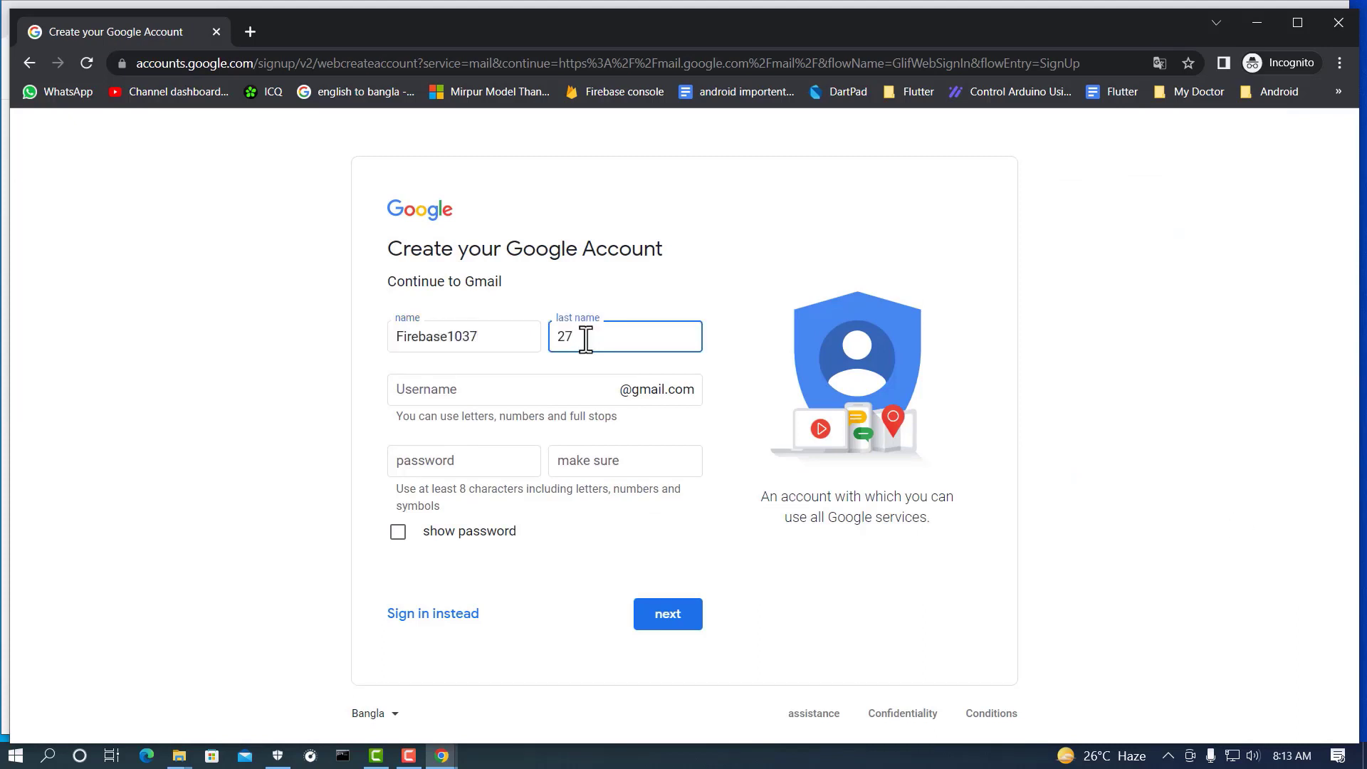
# Step: Choose the Gmail username, enter and confirm the password, and submit the form
pyautogui.click(399, 379)
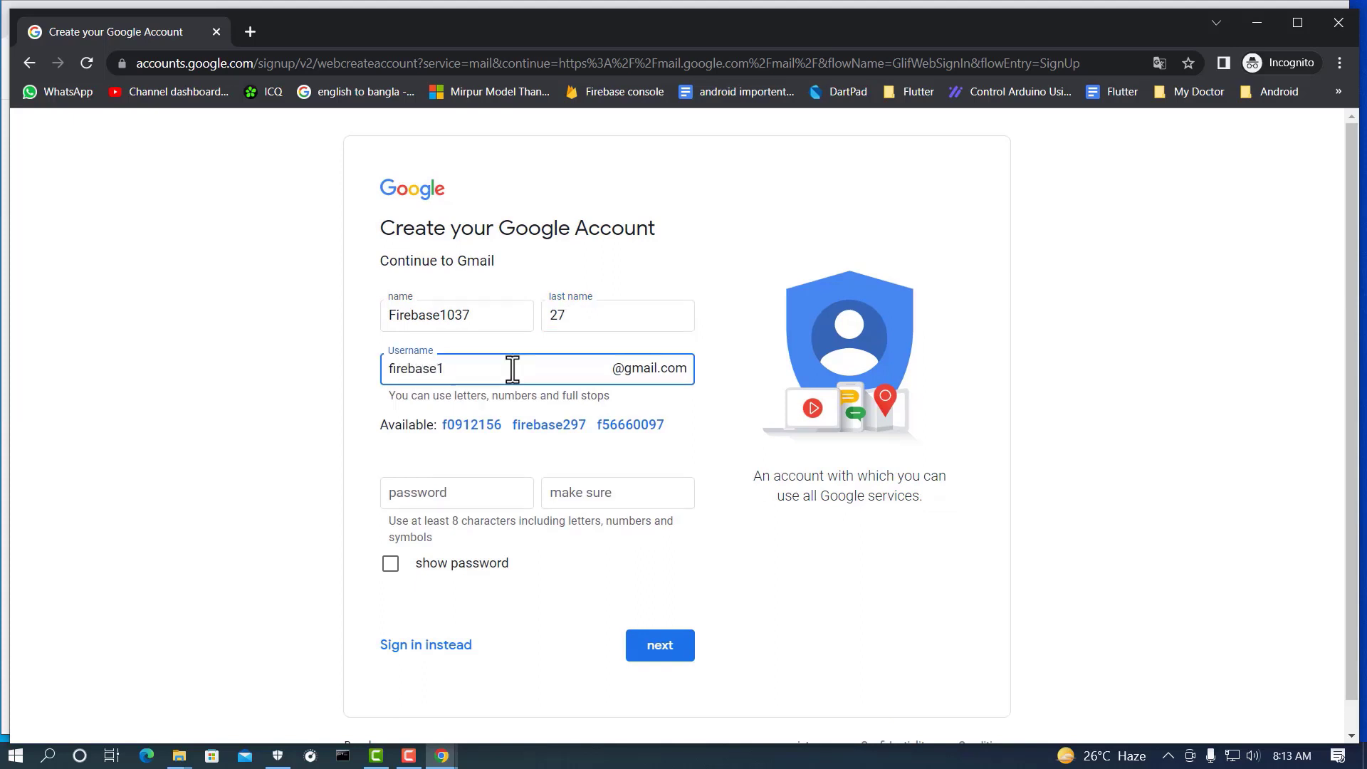
pyautogui.press('Tab')
pyautogui.hotkey('ctrl', 'v')
pyautogui.click(573, 461)
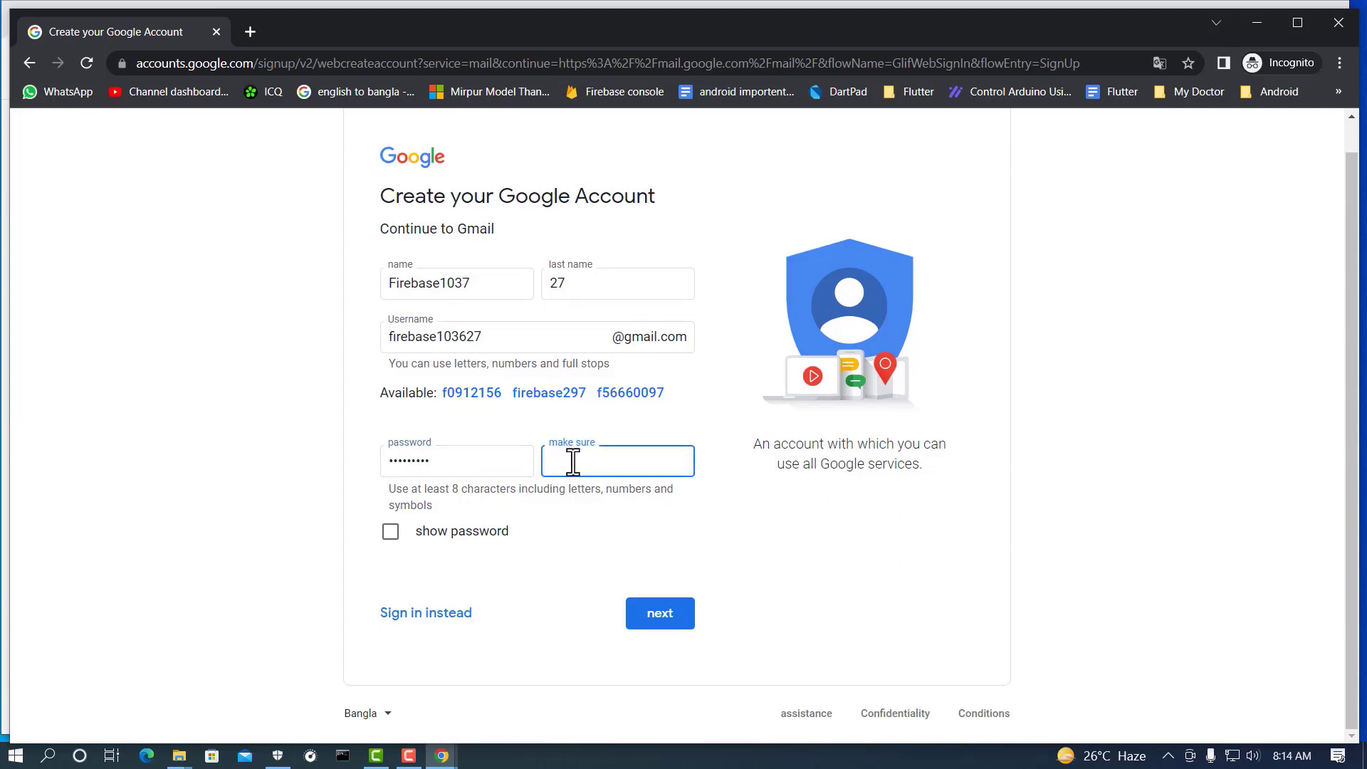
pyautogui.hotkey('ctrl', 'v')
pyautogui.click(659, 621)
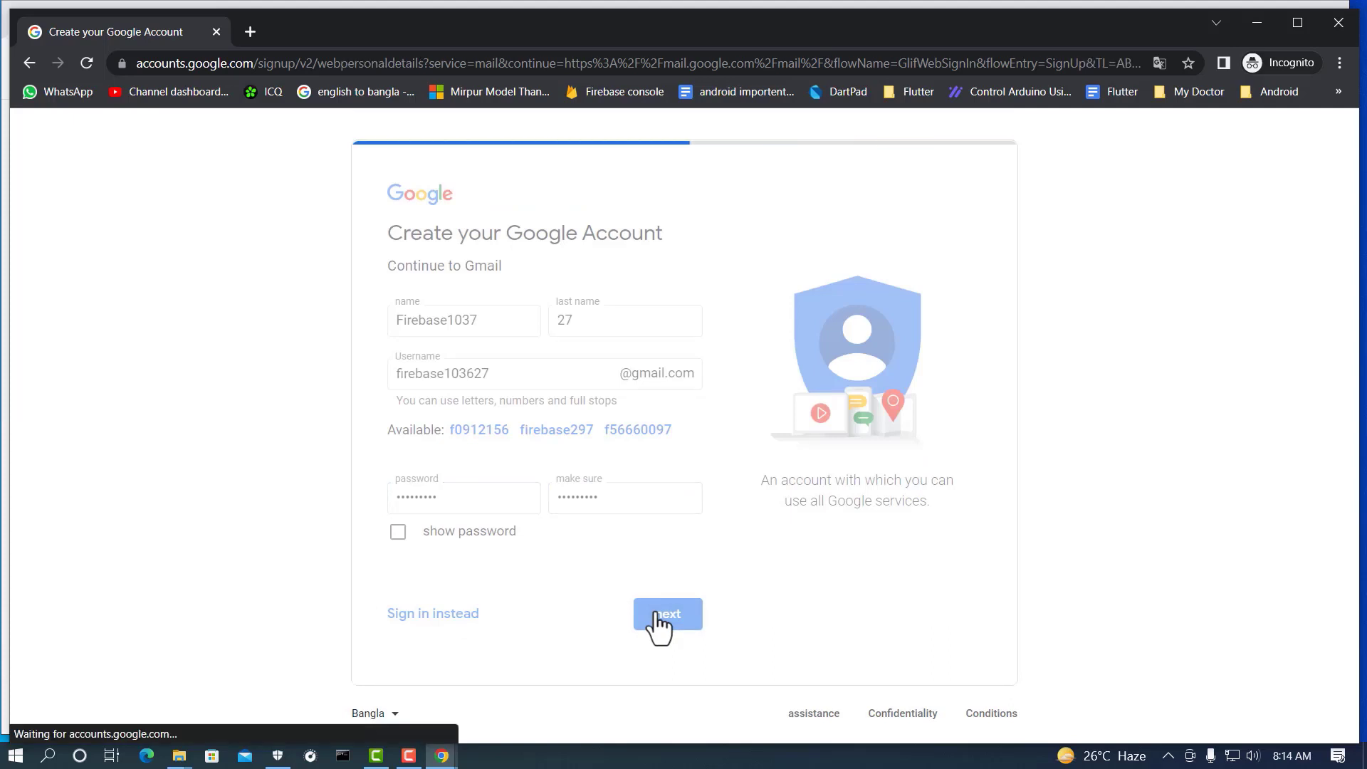
# Step: Enter the birthday with October as the month, and choose male as gender
pyautogui.click(507, 284)
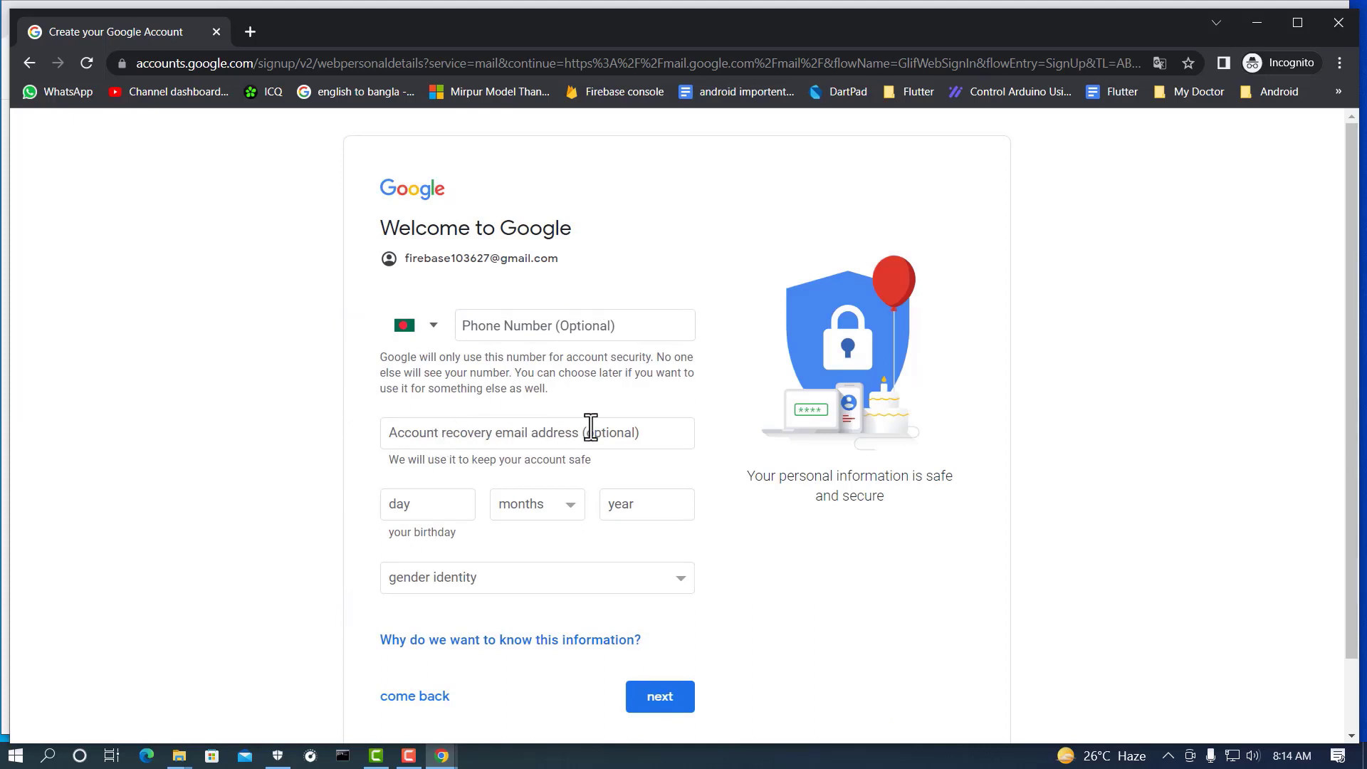
pyautogui.scroll(-1, 543, 478)
pyautogui.click(447, 426)
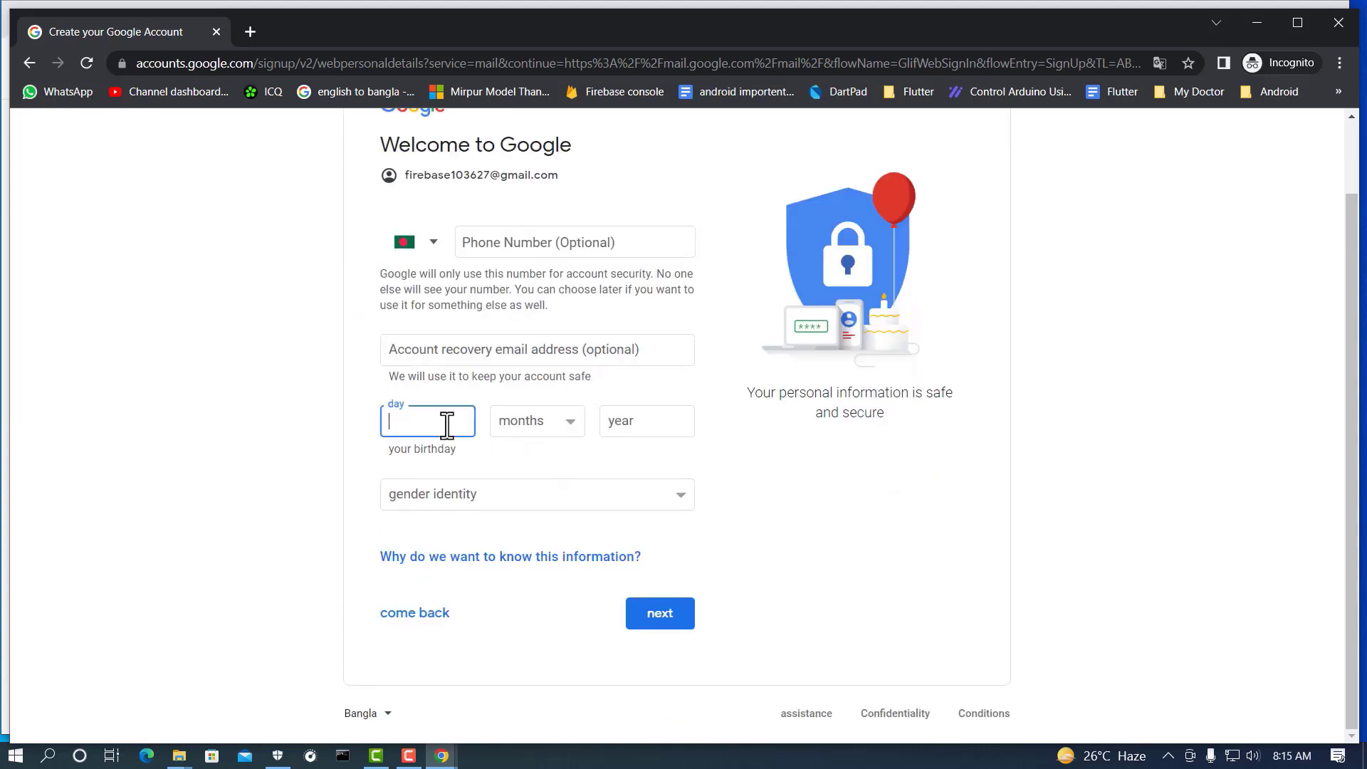
pyautogui.click(566, 420)
pyautogui.click(528, 600)
pyautogui.click(650, 429)
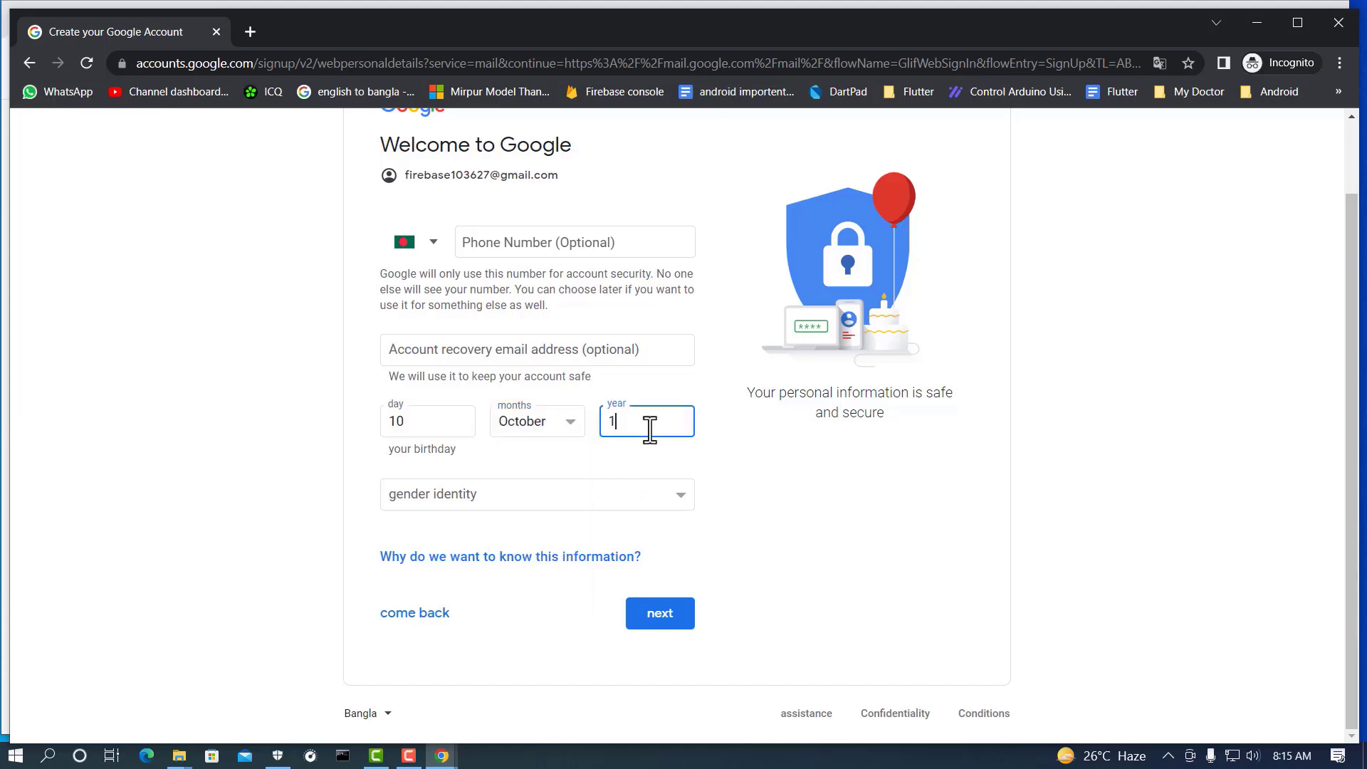
pyautogui.click(679, 493)
pyautogui.click(415, 532)
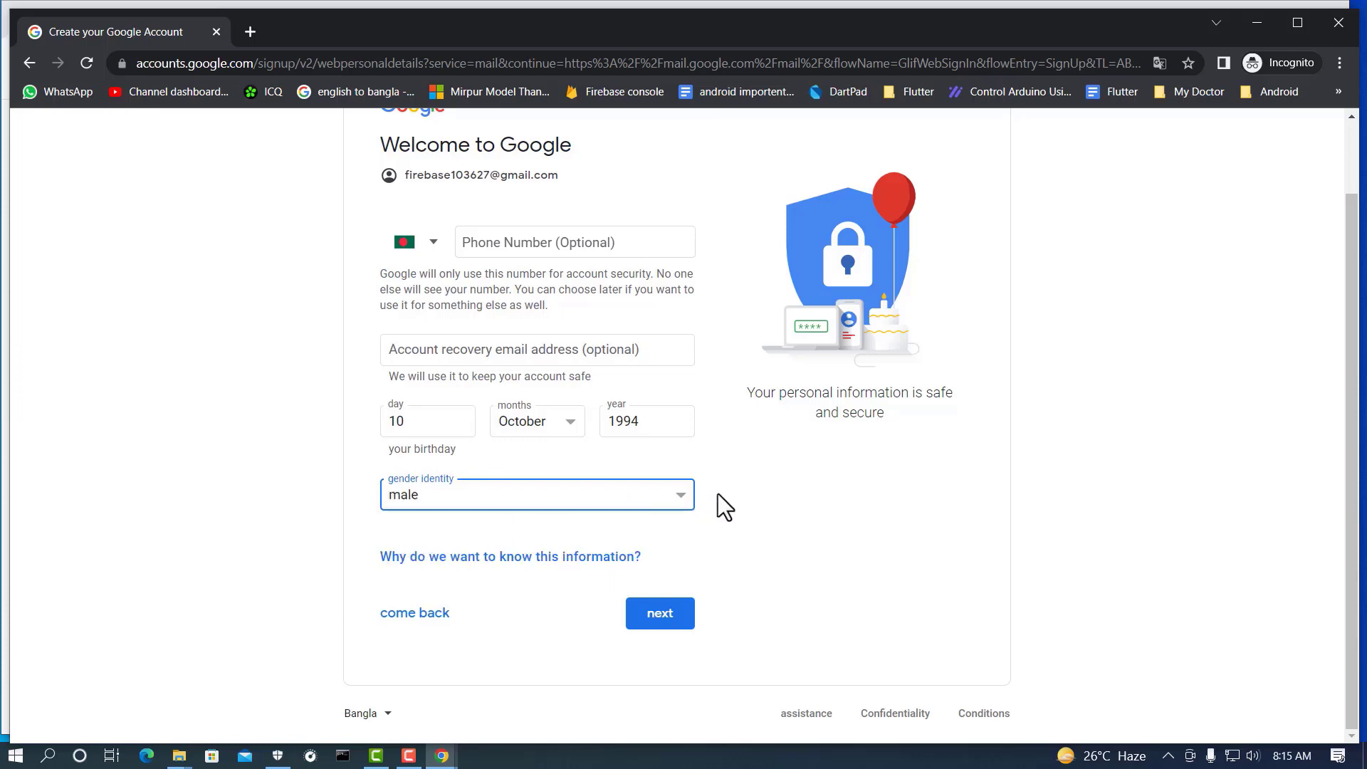
# Step: Continue to the Privacy and Terms page and scroll through it
pyautogui.click(660, 617)
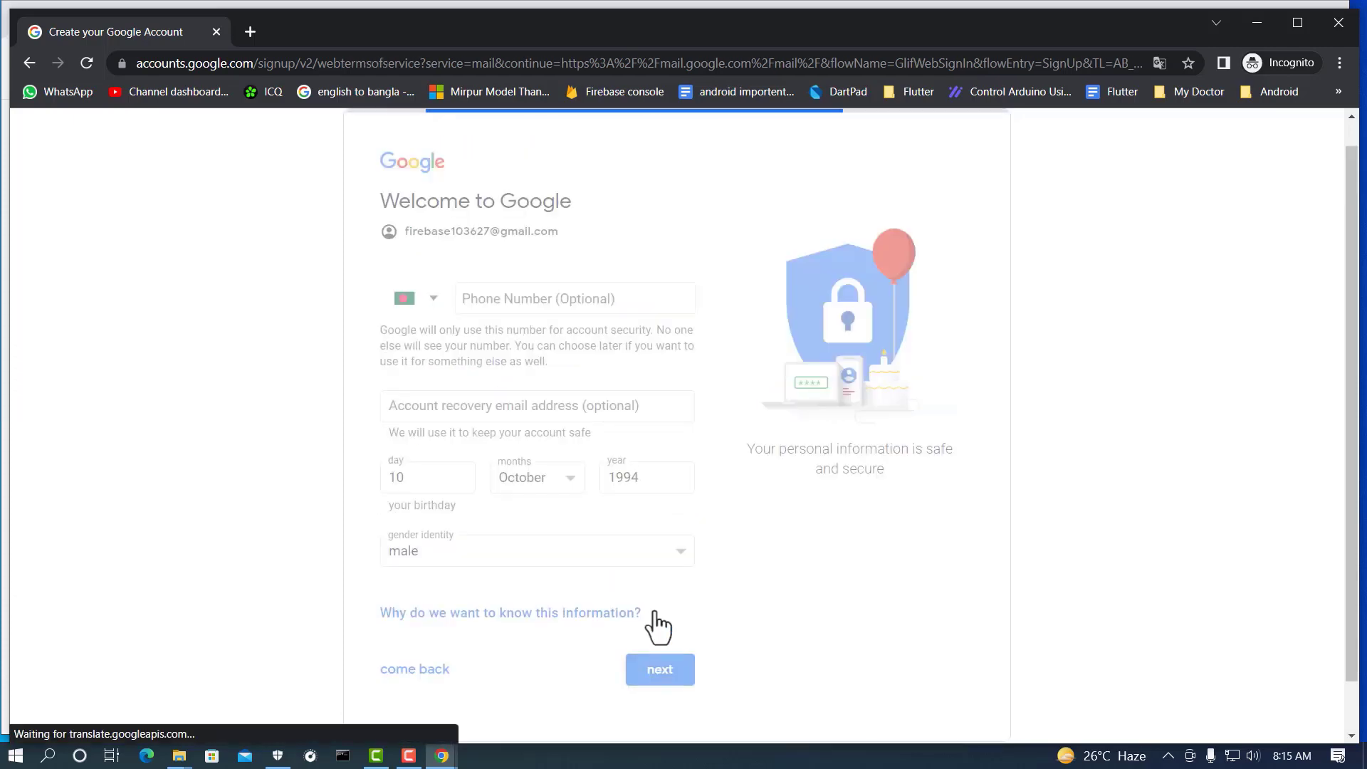
pyautogui.scroll(-7, 626, 413)
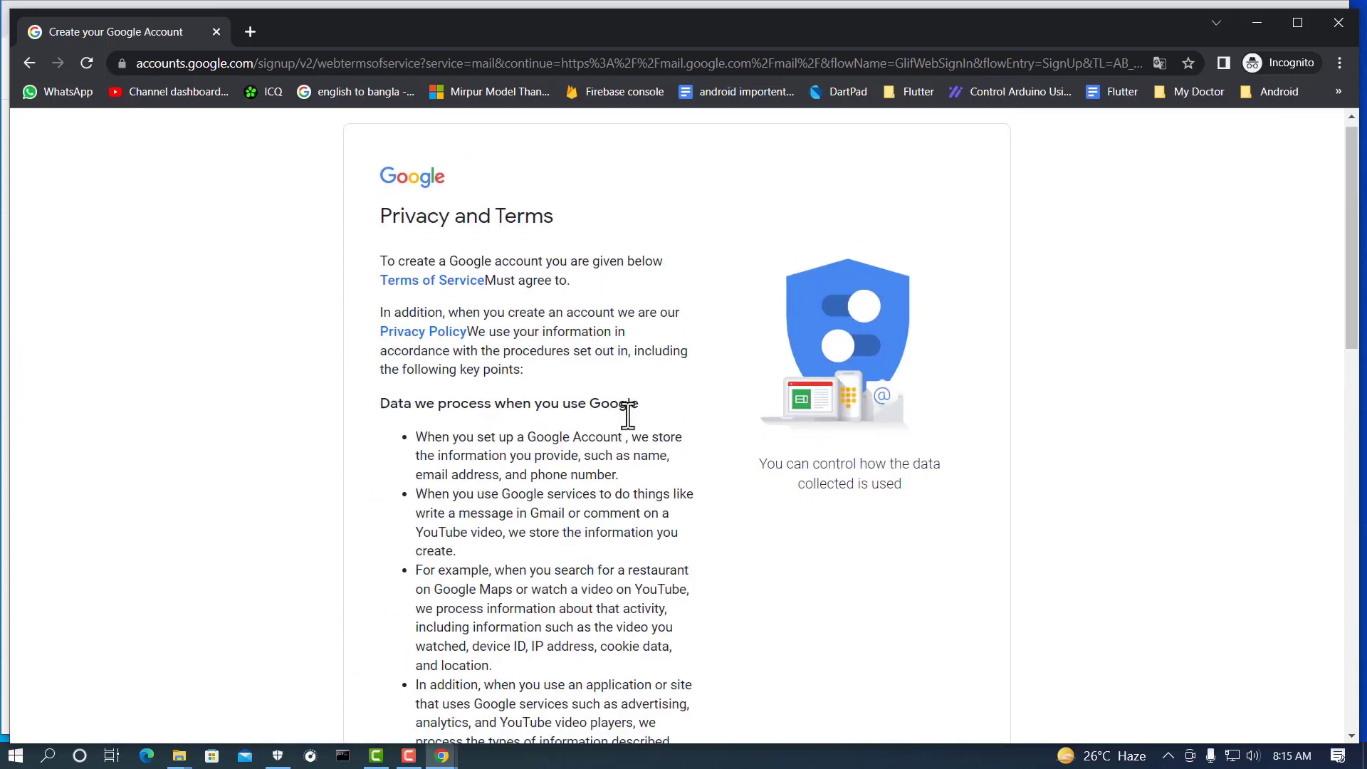
pyautogui.scroll(-8, 625, 413)
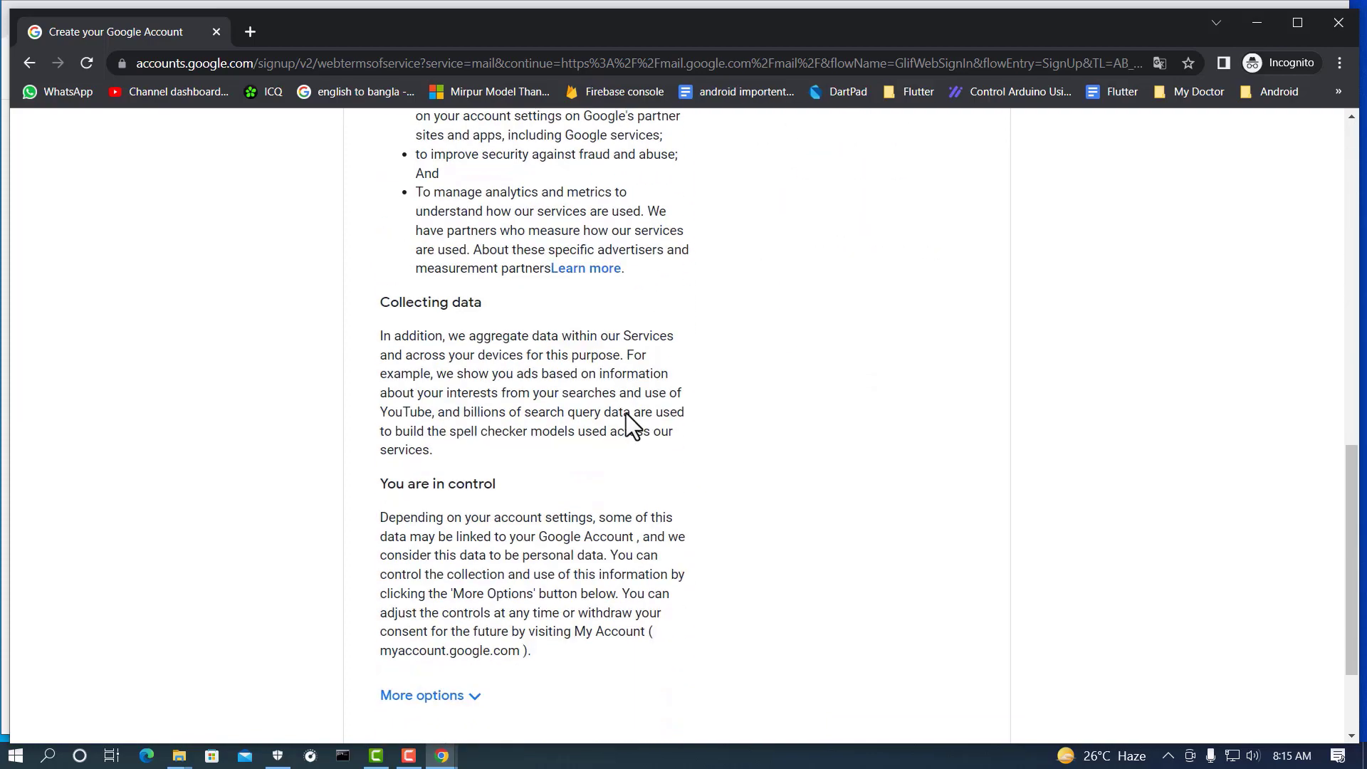
# Step: Accept the Privacy and Terms to create the account and dismiss the 2-Step Verification suggestion
pyautogui.click(650, 613)
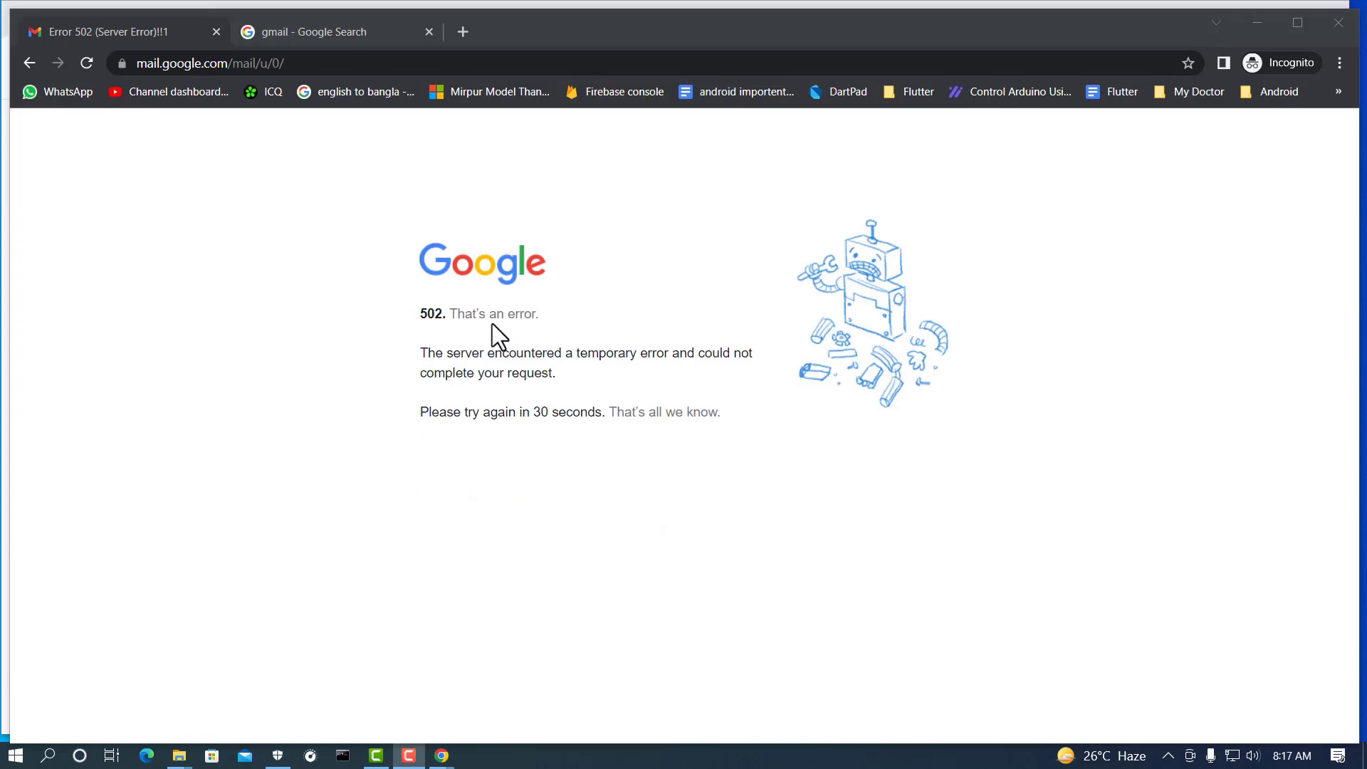
pyautogui.click(463, 32)
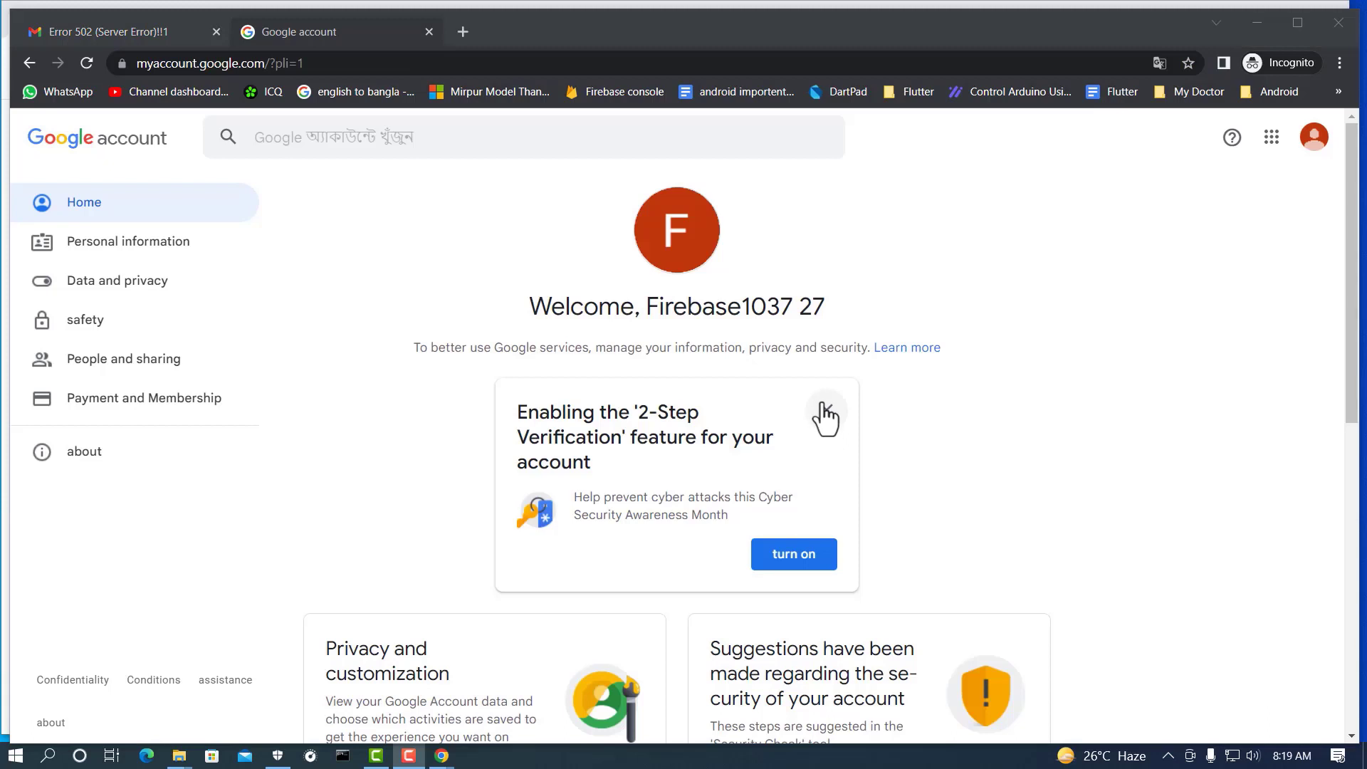
pyautogui.click(822, 419)
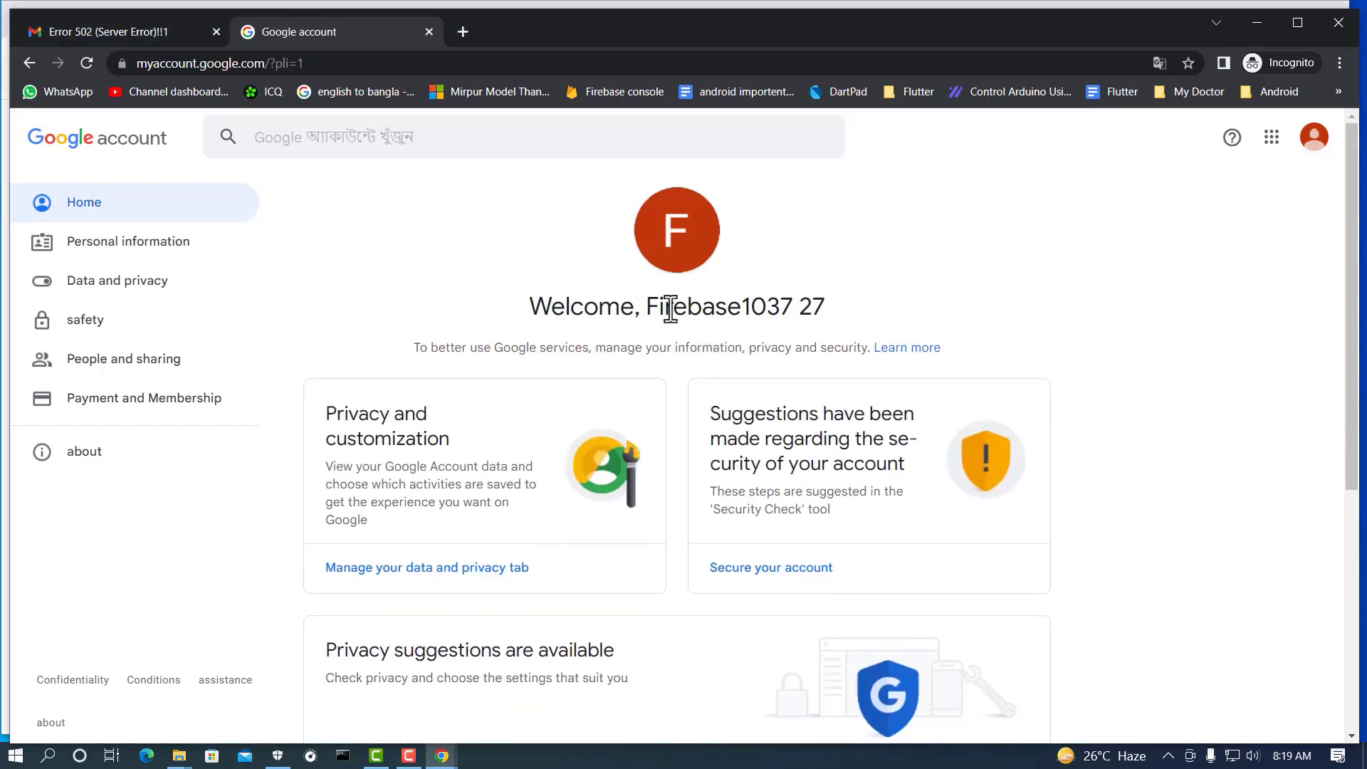
# Step: Check the signed-in account's profile details, then open a fresh incognito tab
pyautogui.click(1313, 138)
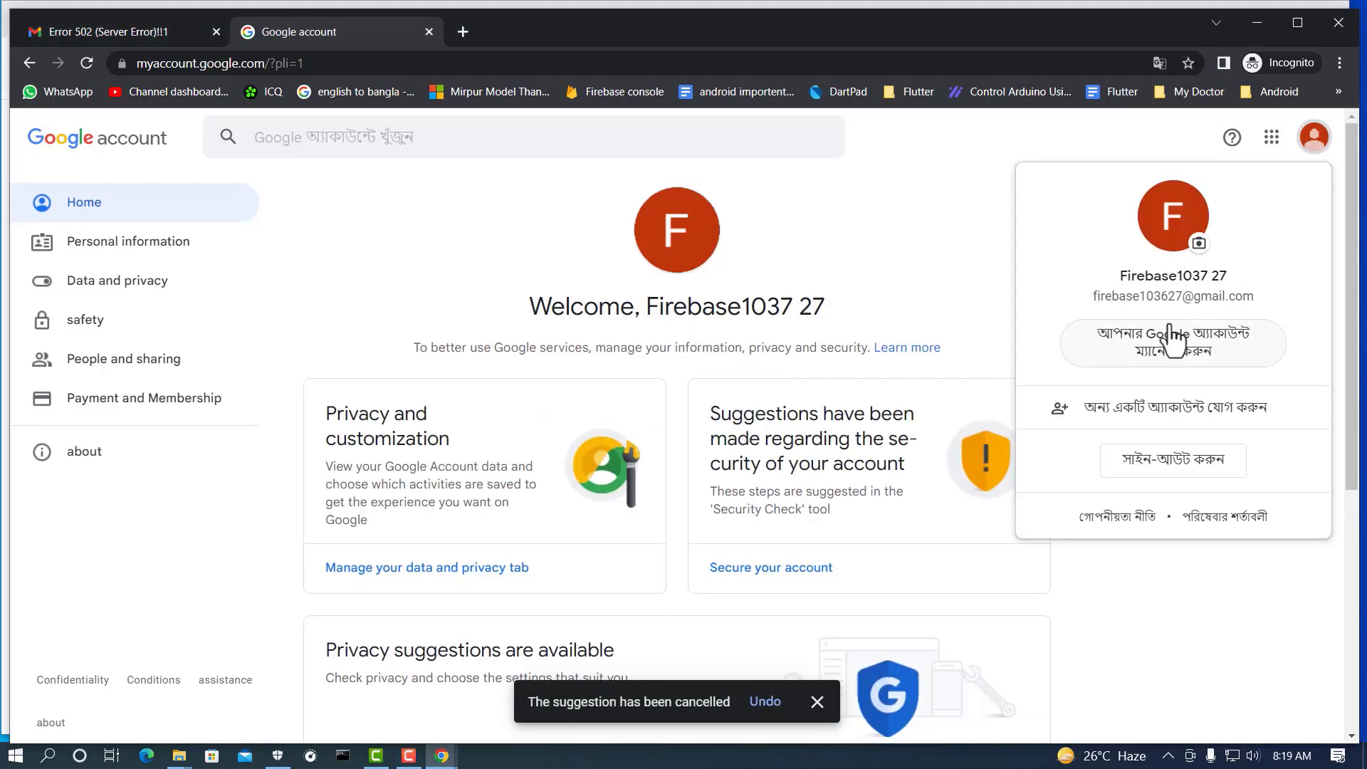
pyautogui.click(489, 222)
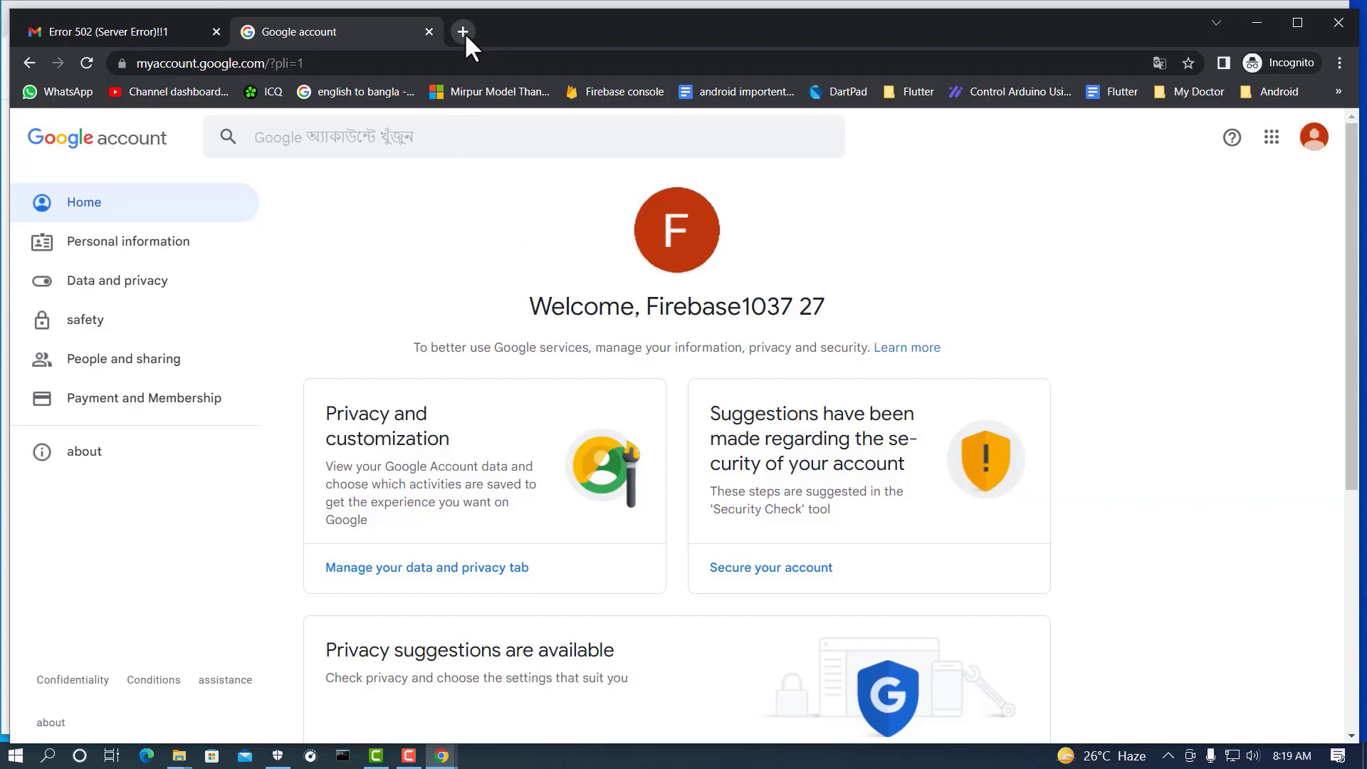
pyautogui.click(462, 32)
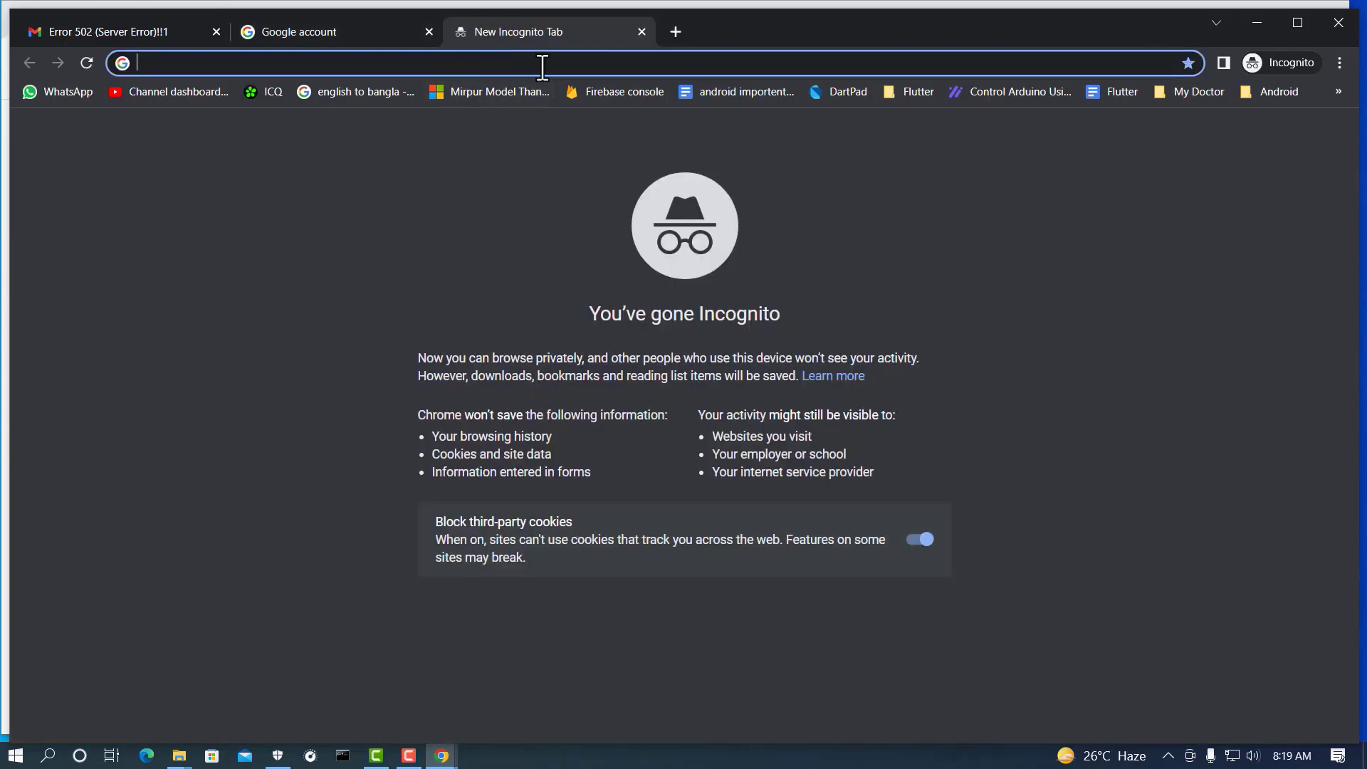
# Step: Search Google for 'firebase' and translate the results into English
pyautogui.write('firebase')
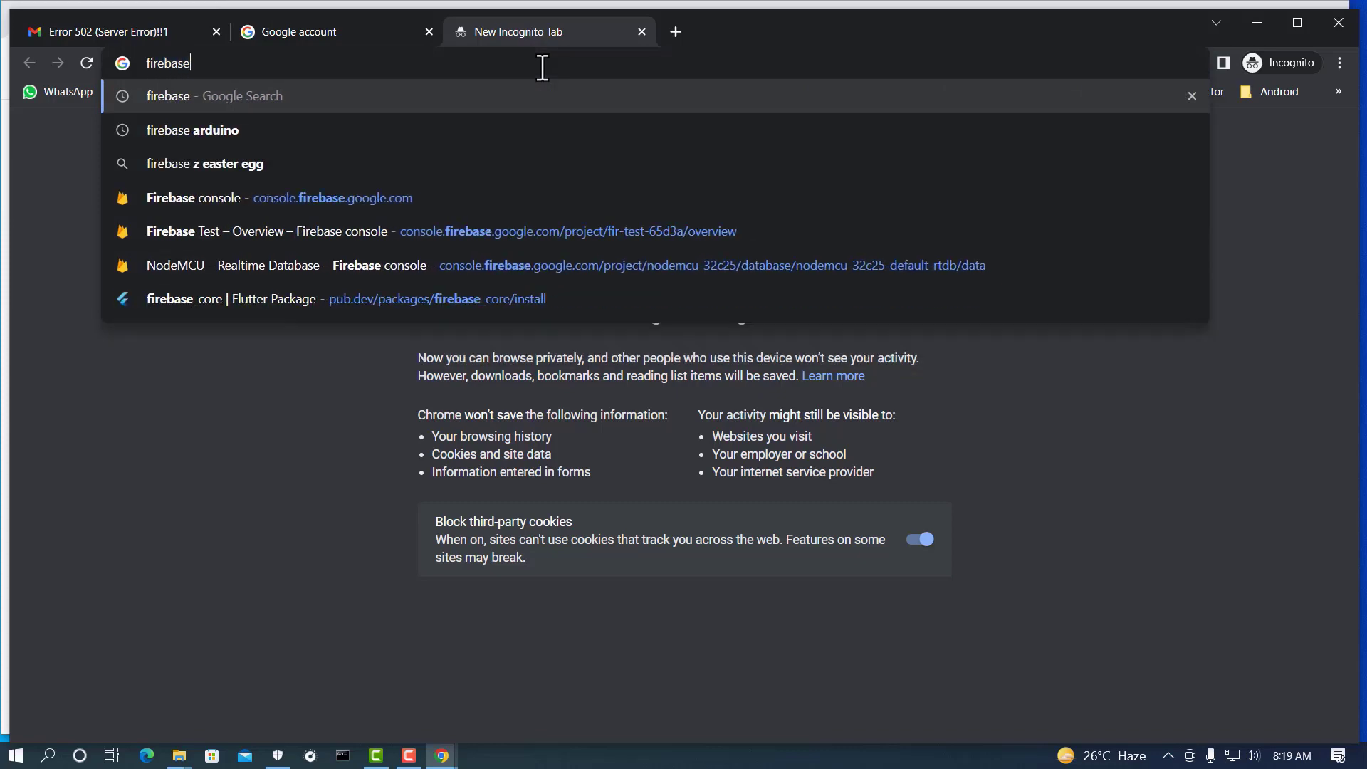
pyautogui.press('Return')
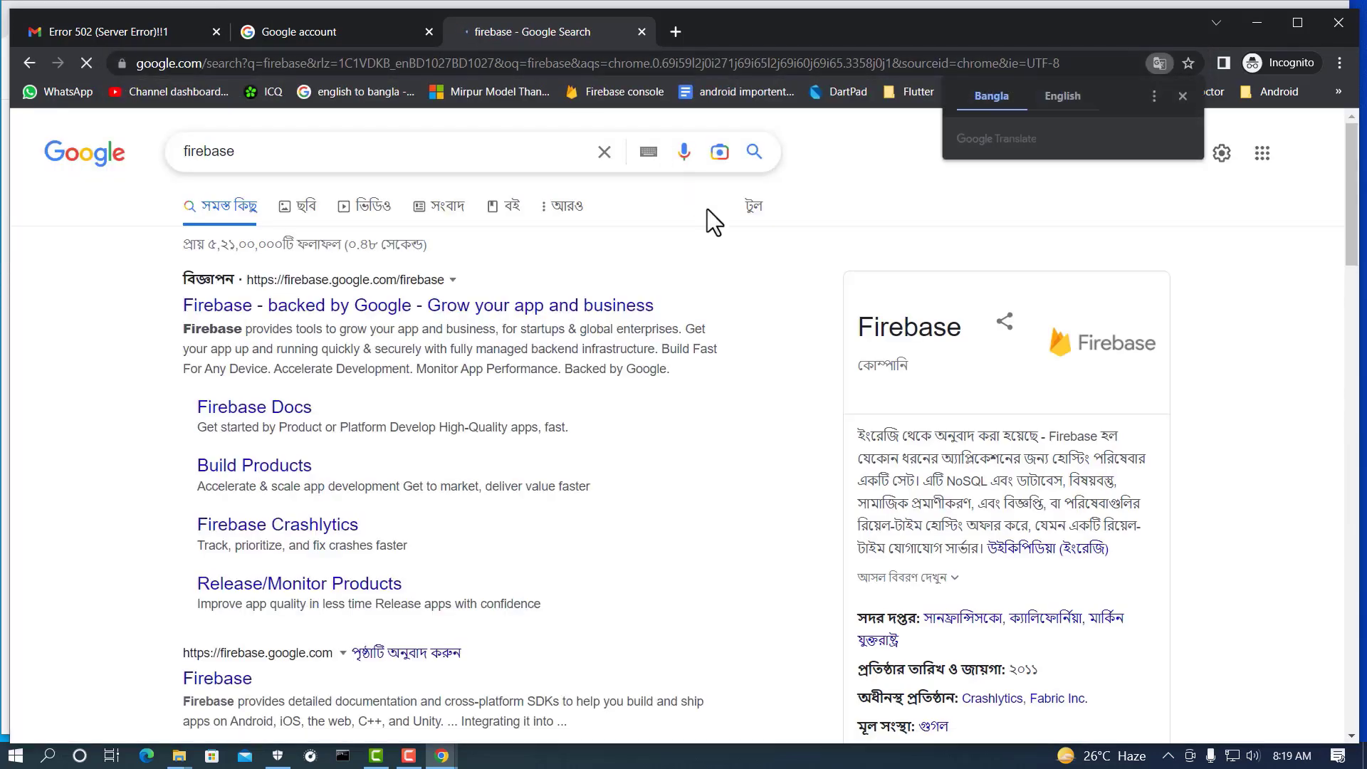
pyautogui.click(1060, 96)
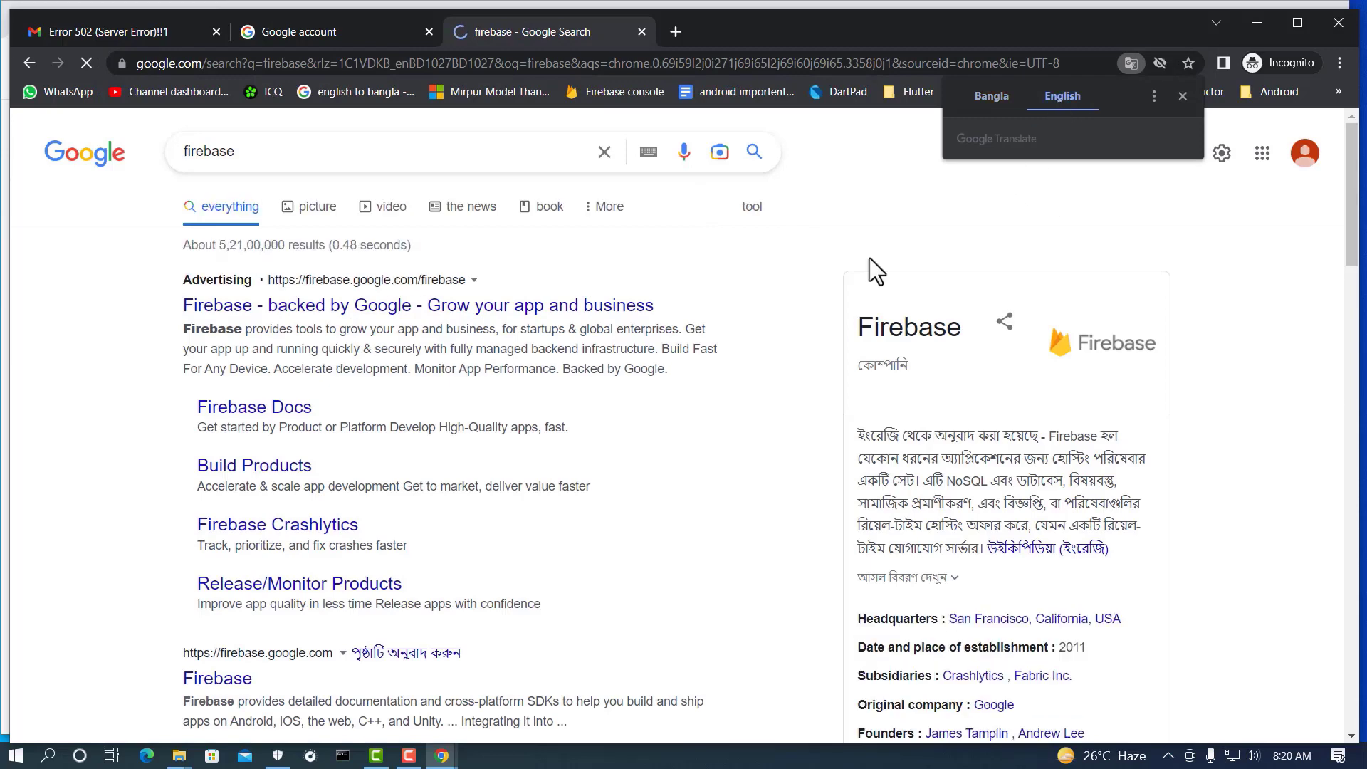
pyautogui.scroll(-2, 324, 552)
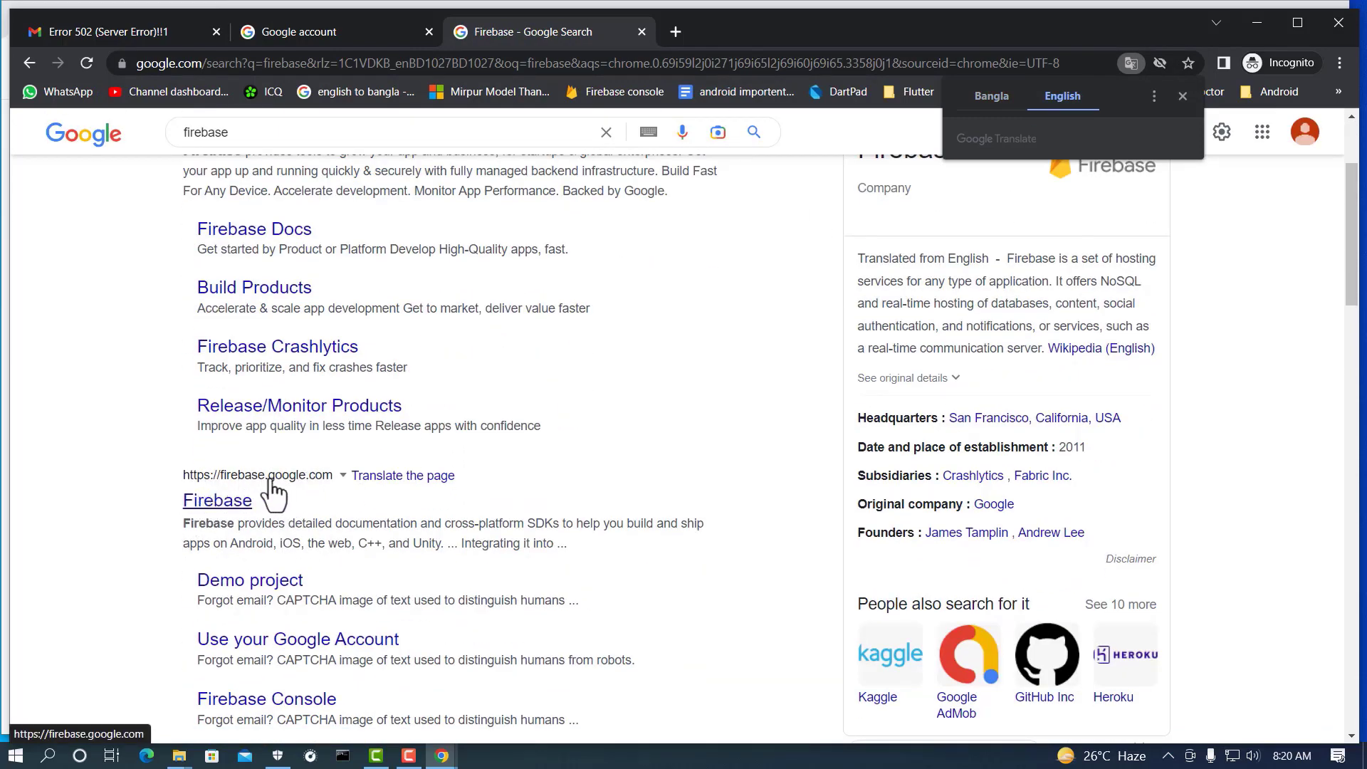
# Step: Open the official Firebase site and go to its console welcome page
pyautogui.click(222, 506)
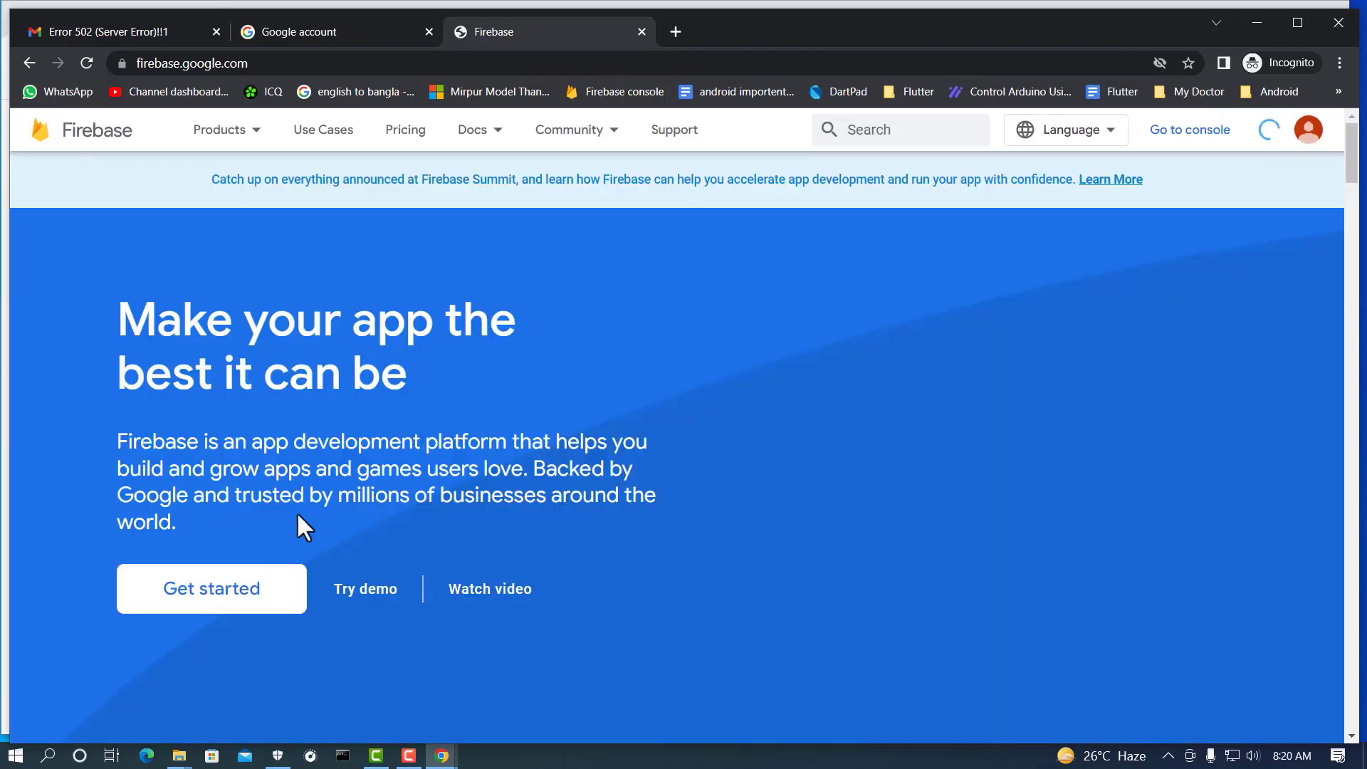
pyautogui.scroll(-4, 228, 463)
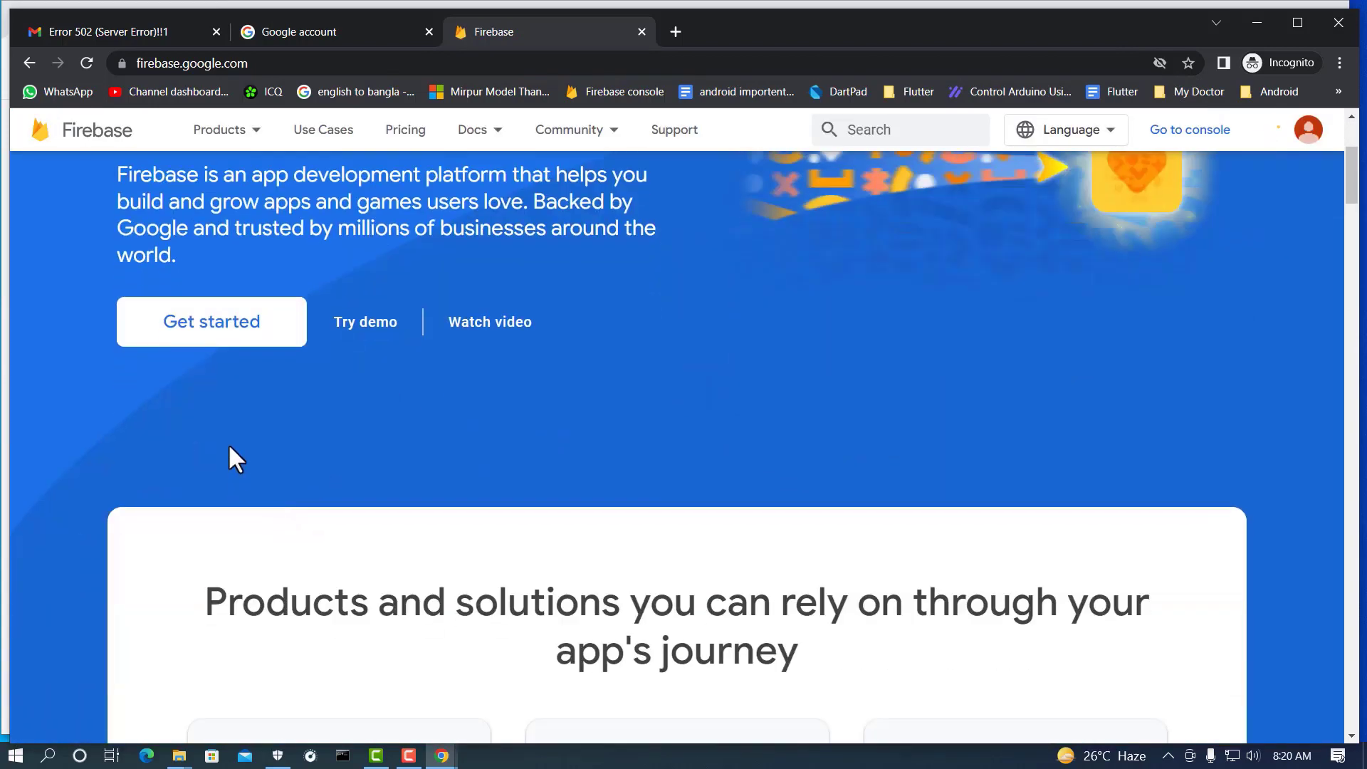
pyautogui.scroll(1, 235, 436)
pyautogui.click(235, 427)
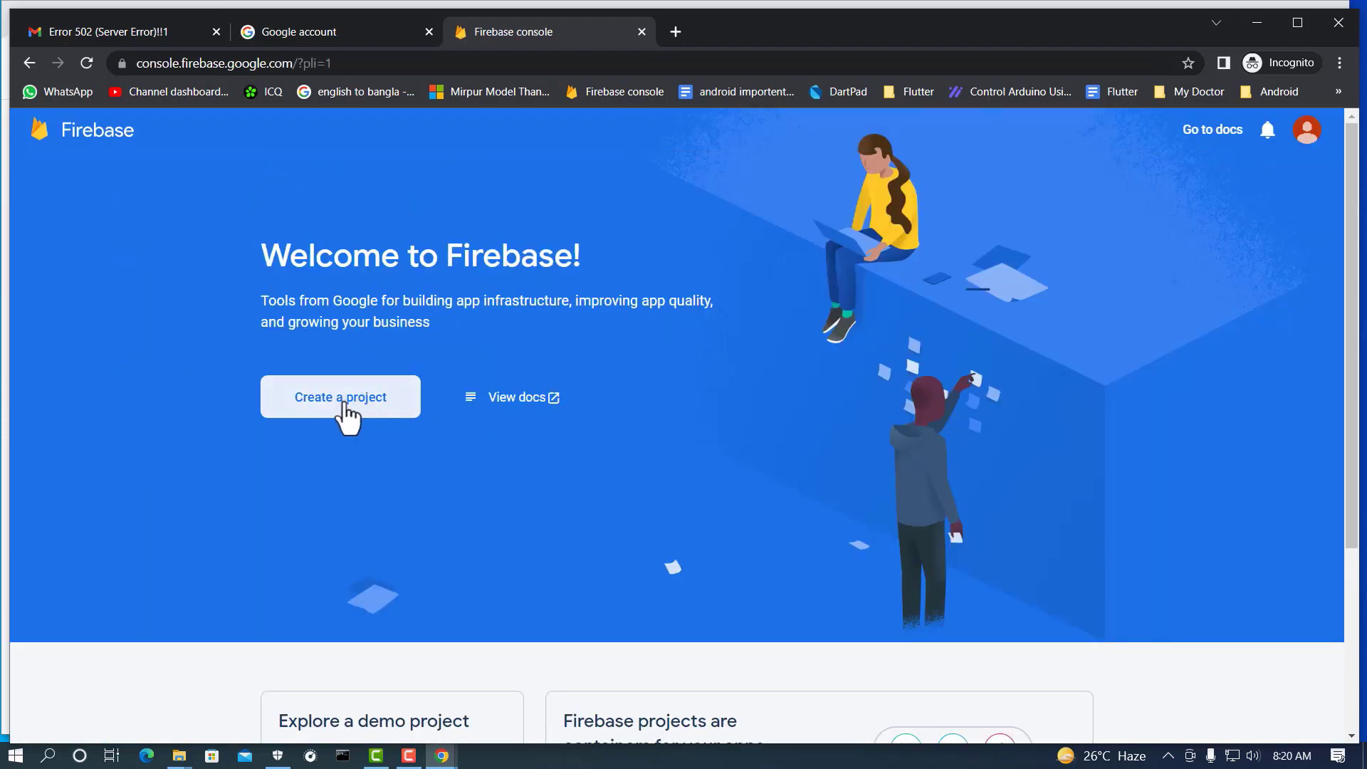
# Step: Start a new project named testfirebase and accept the Firebase terms
pyautogui.click(345, 410)
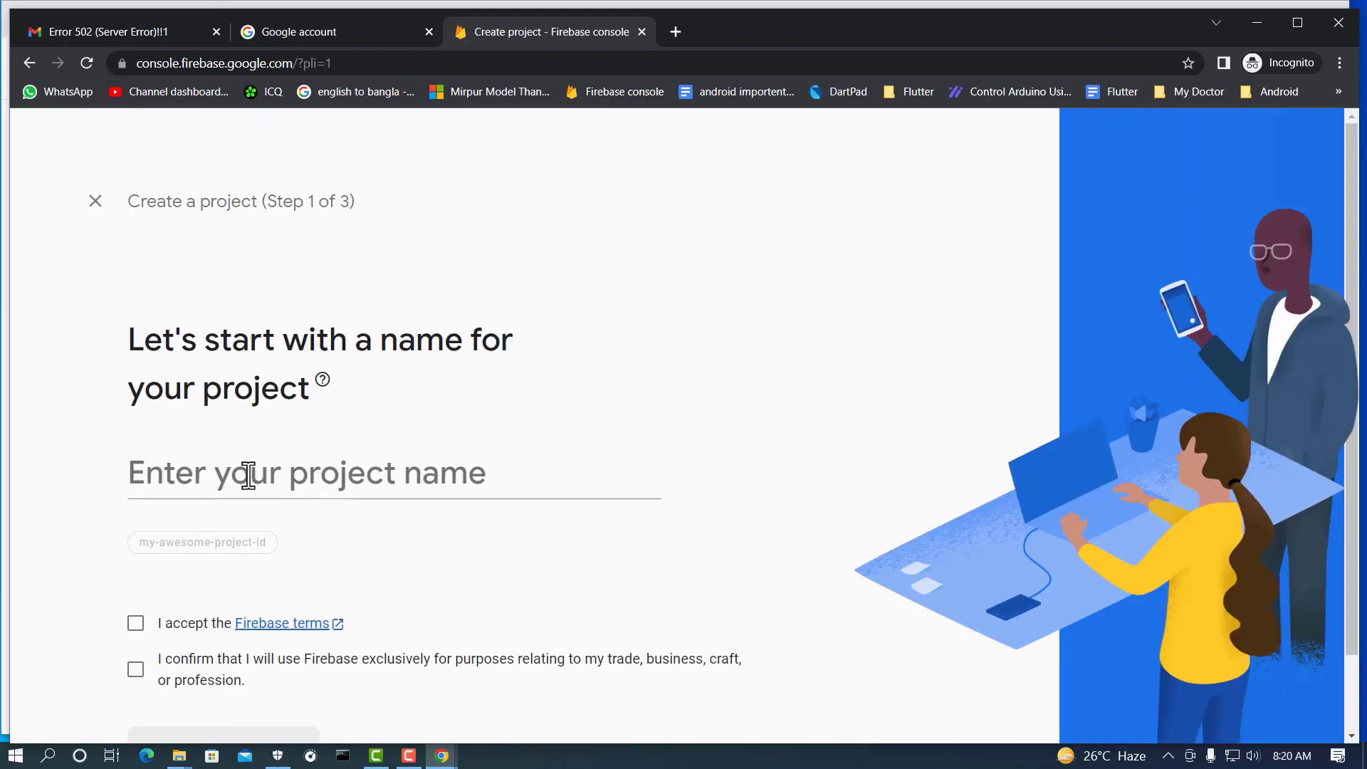
pyautogui.write('test')
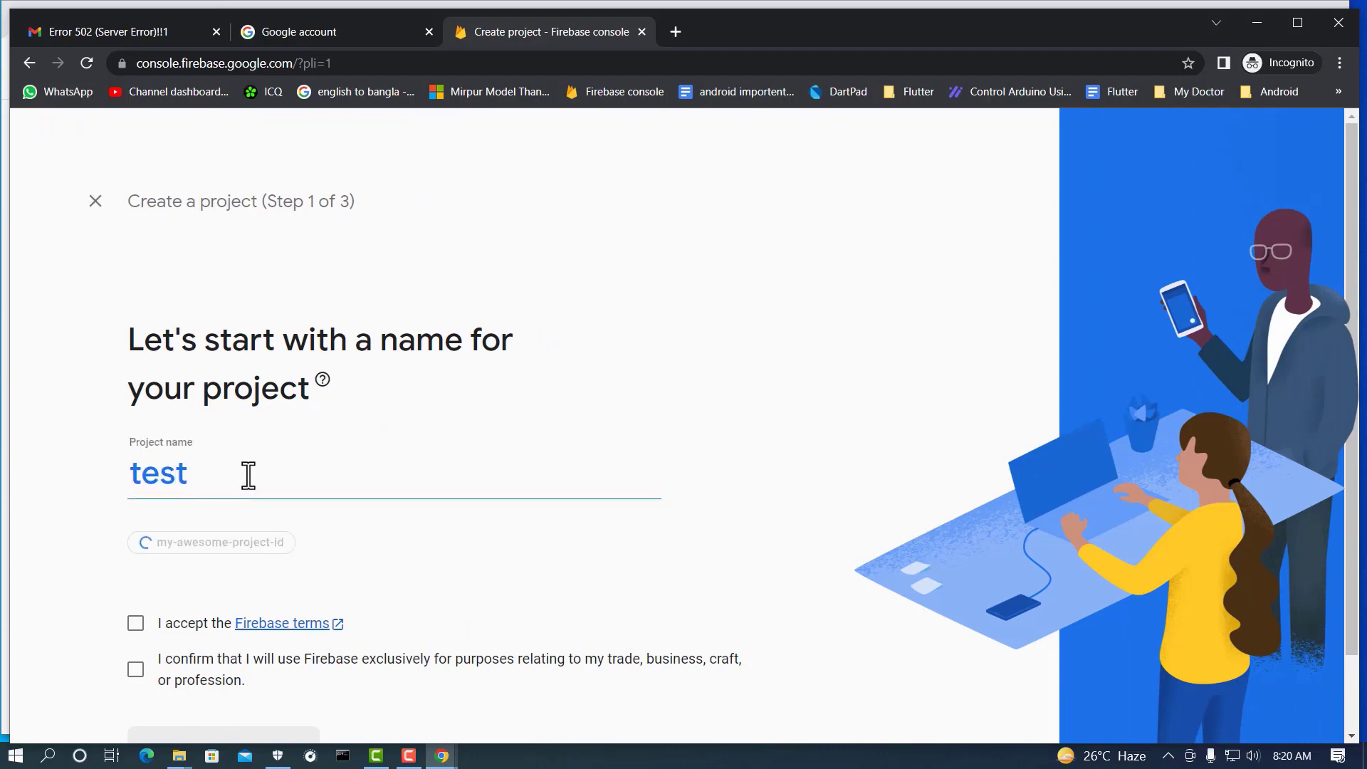
pyautogui.write('firebas')
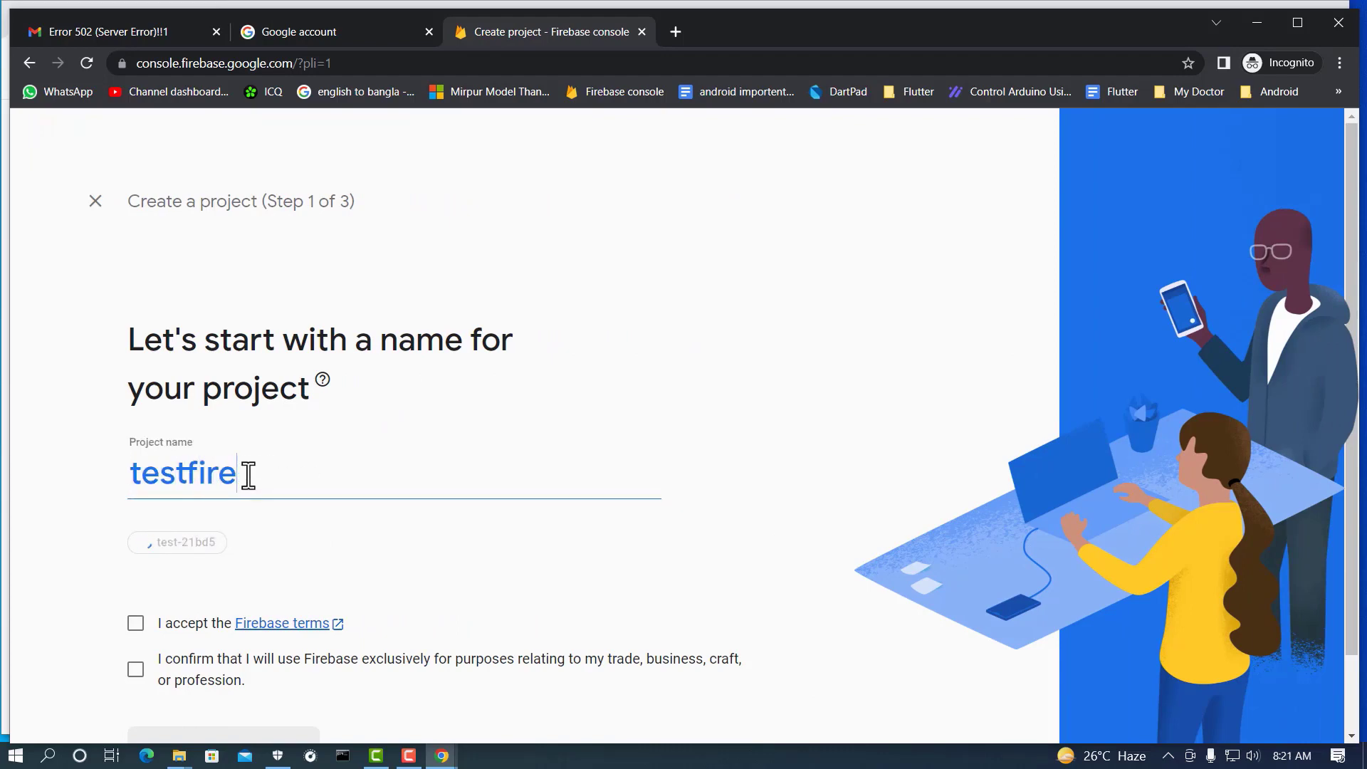
pyautogui.write('e')
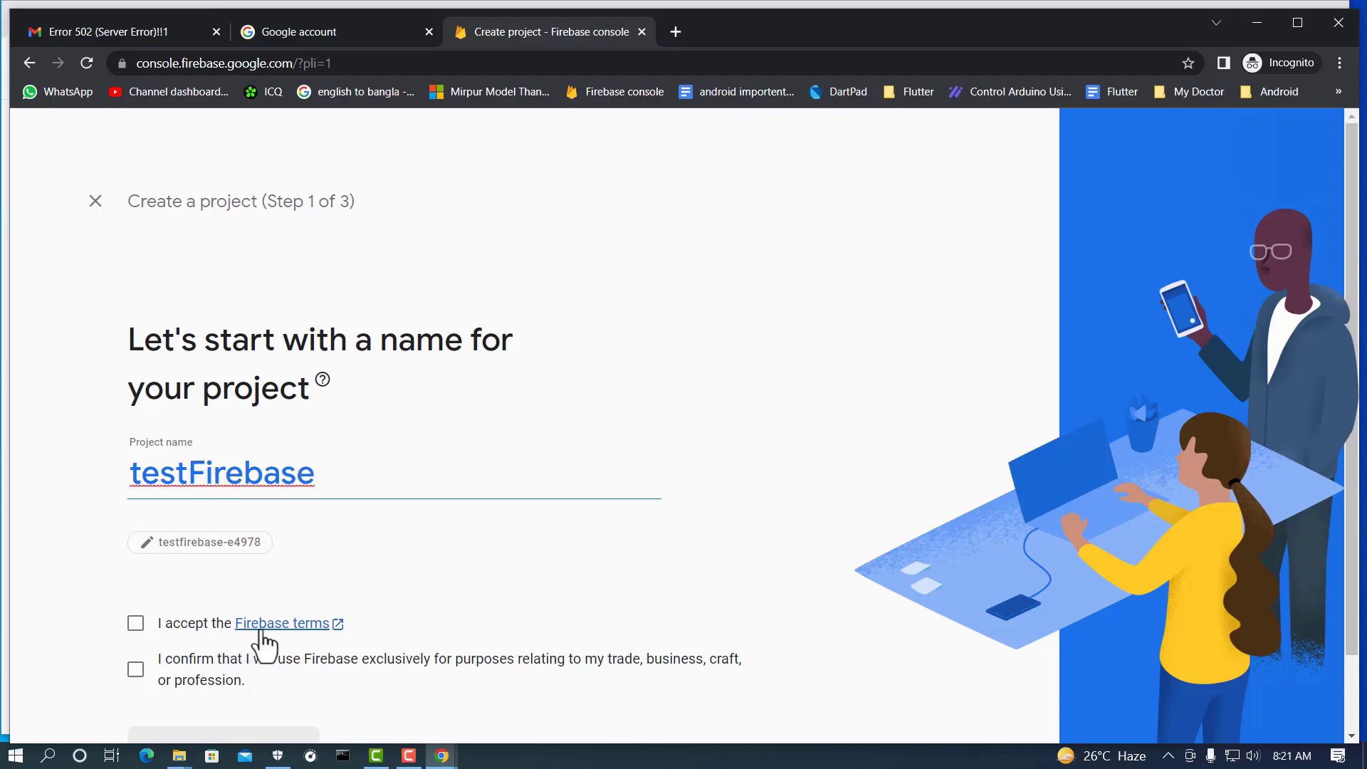
pyautogui.click(174, 633)
pyautogui.scroll(-1, 185, 640)
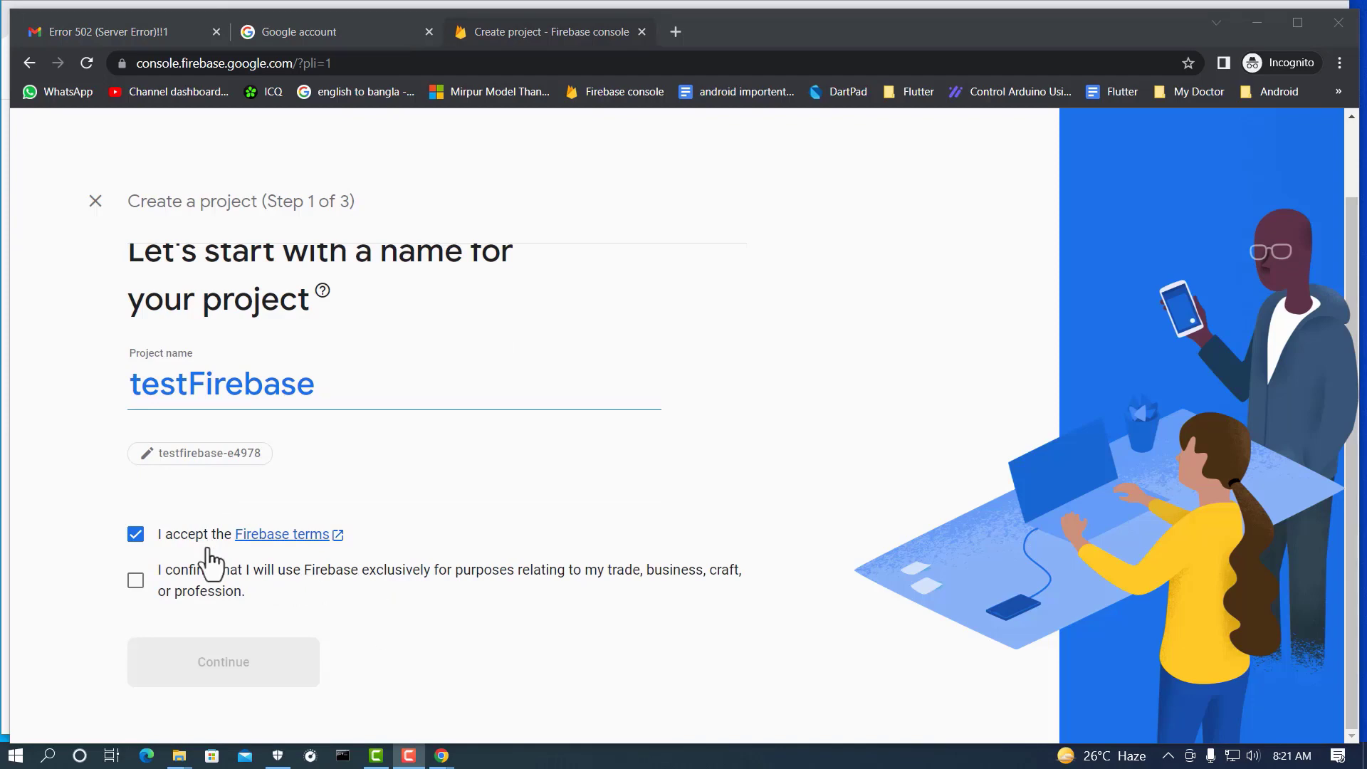
# Step: Confirm business use, accept the Google Analytics terms, and create the testFirebase project
pyautogui.click(135, 582)
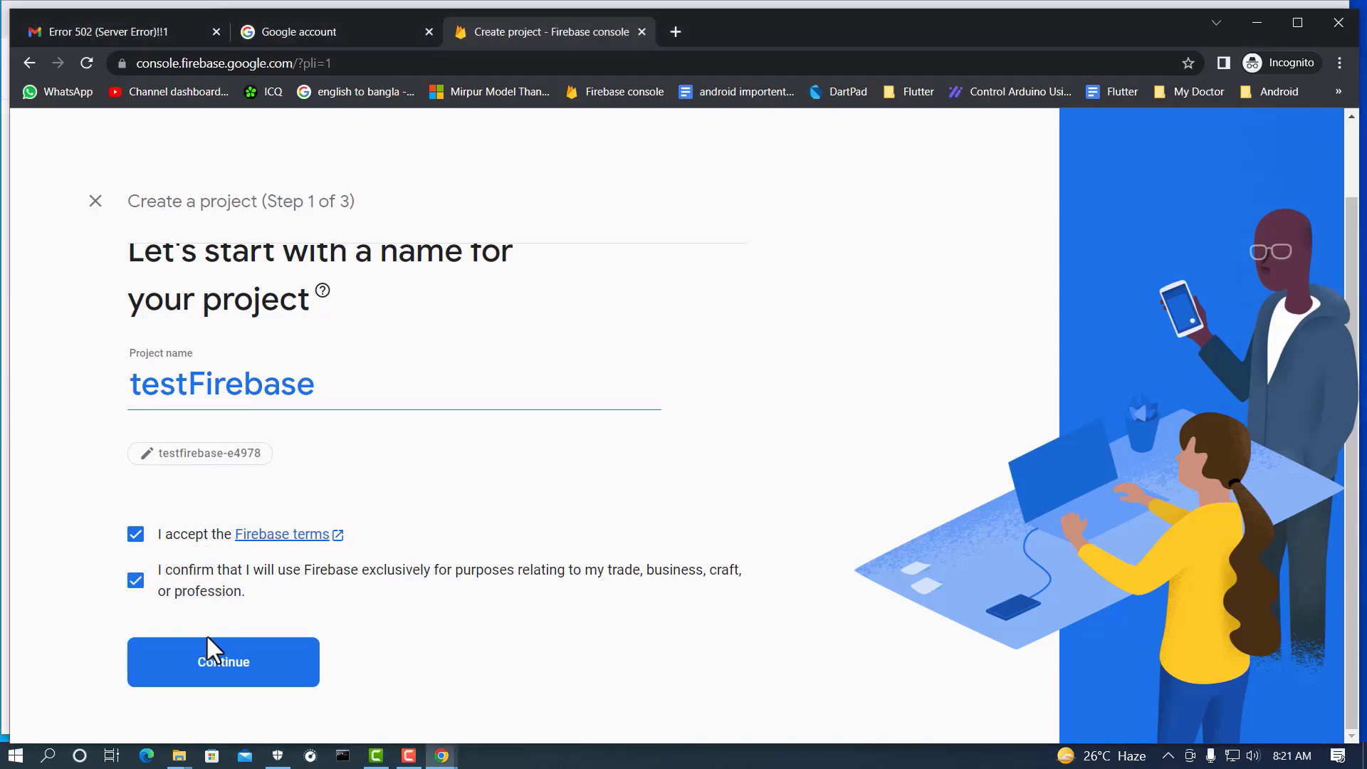
pyautogui.click(244, 677)
pyautogui.click(677, 678)
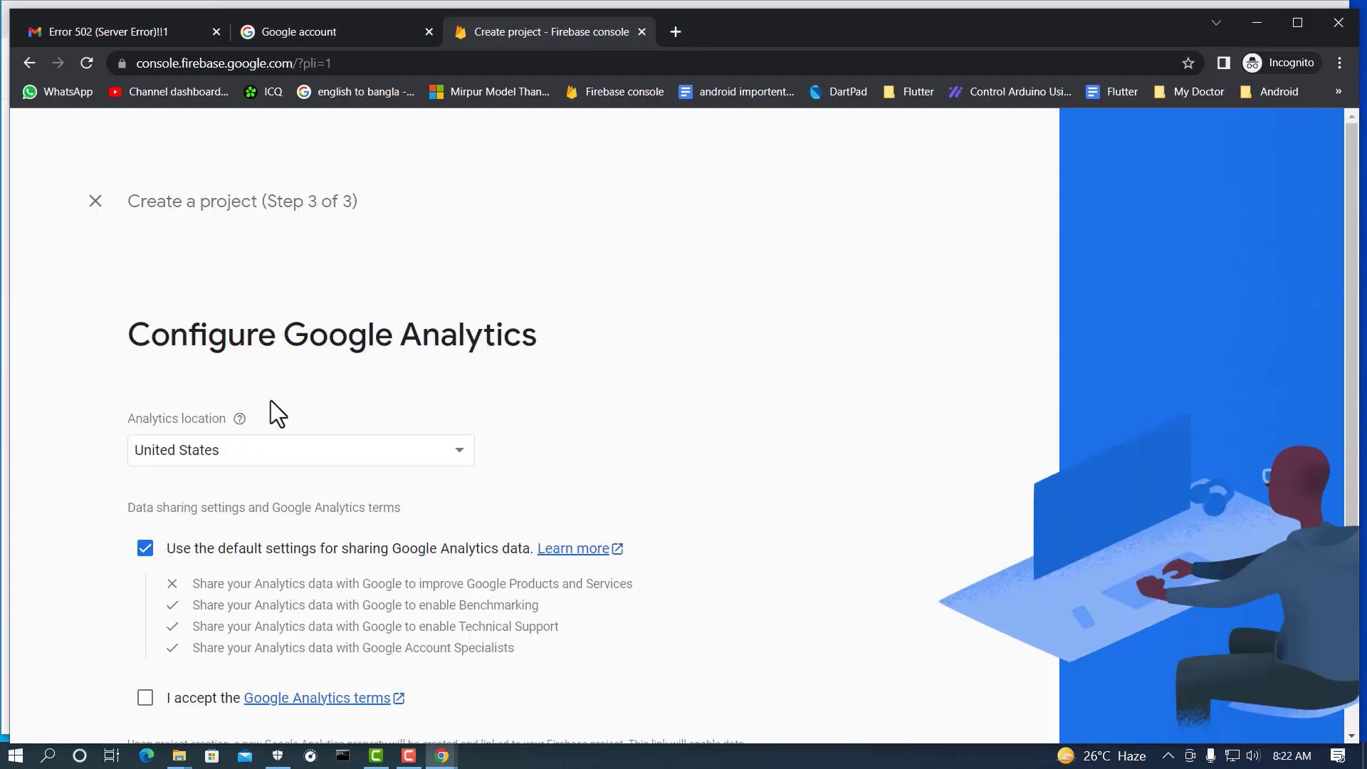
pyautogui.scroll(-2, 523, 437)
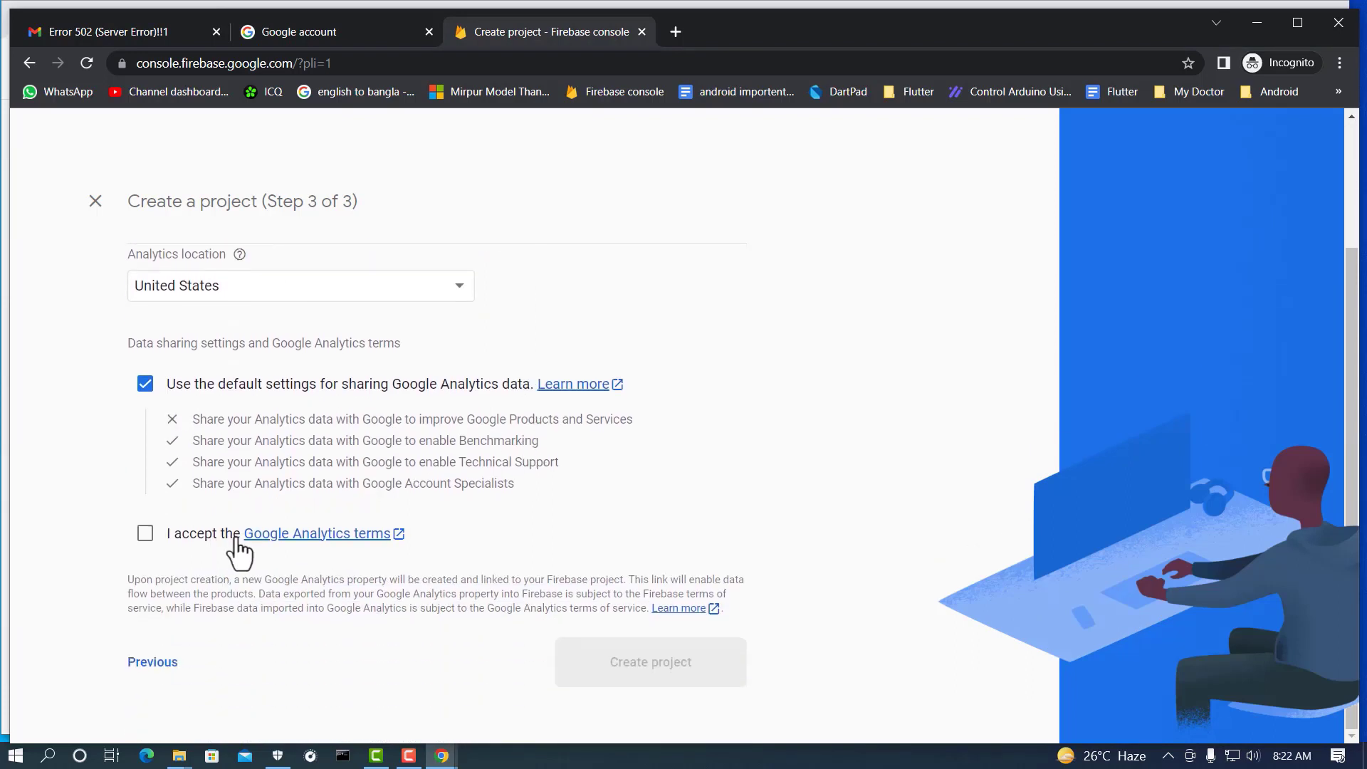
pyautogui.click(146, 540)
pyautogui.click(655, 676)
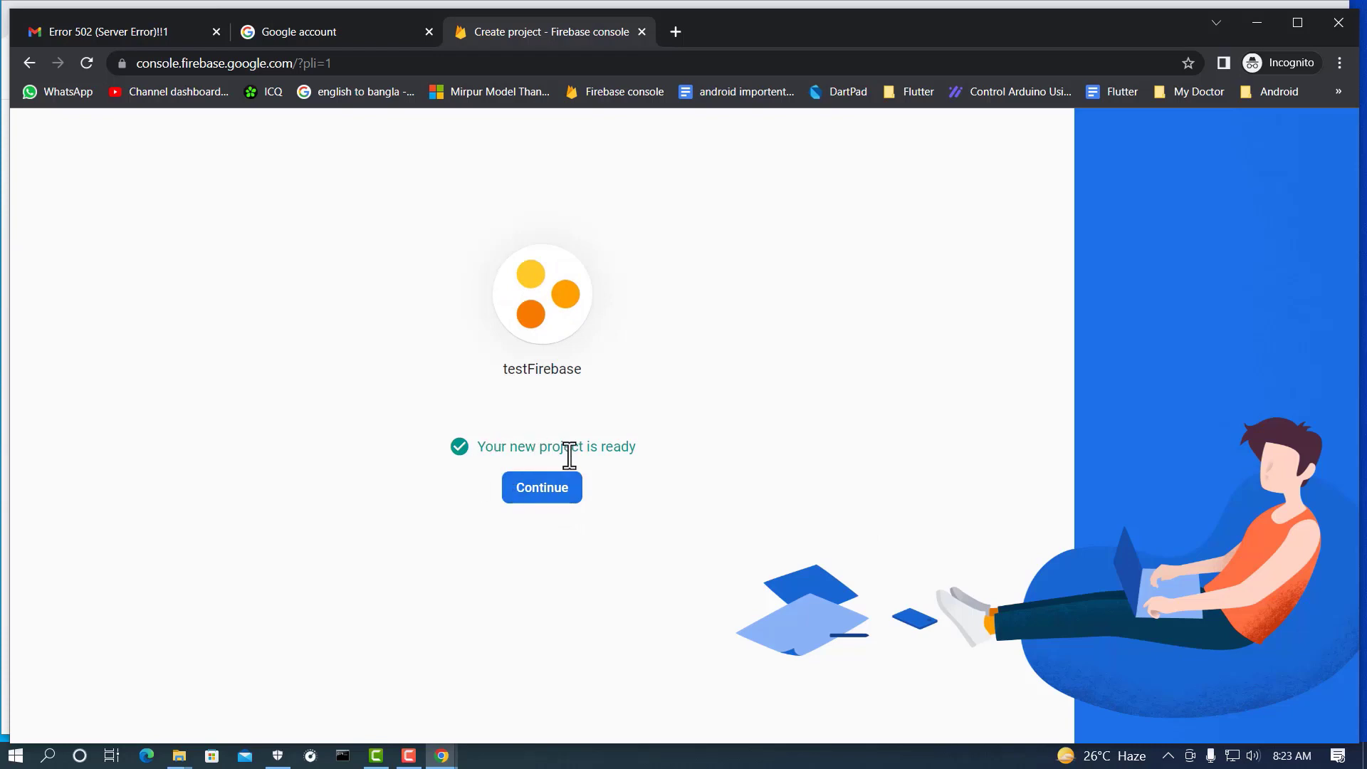
# Step: Continue into the new project, return to the projects list, and reopen testFirebase
pyautogui.click(557, 507)
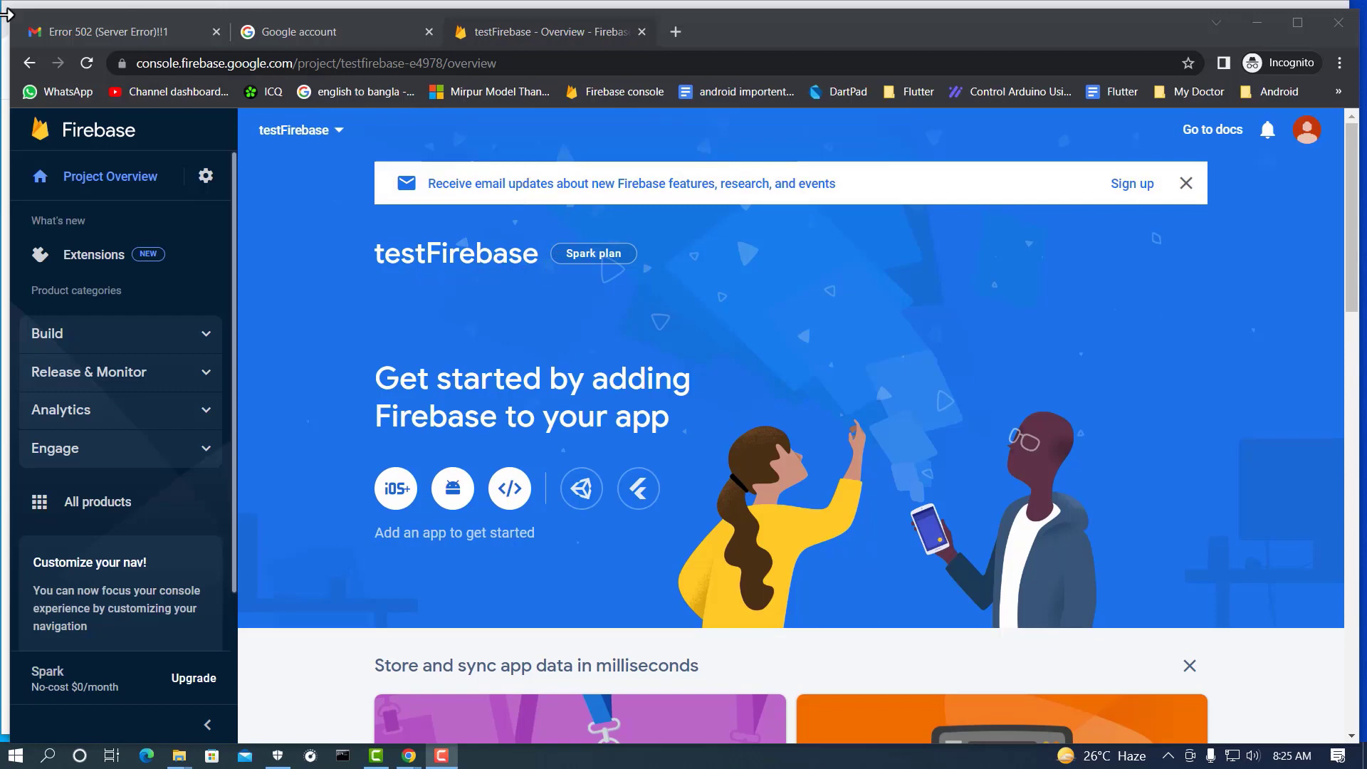
pyautogui.click(30, 64)
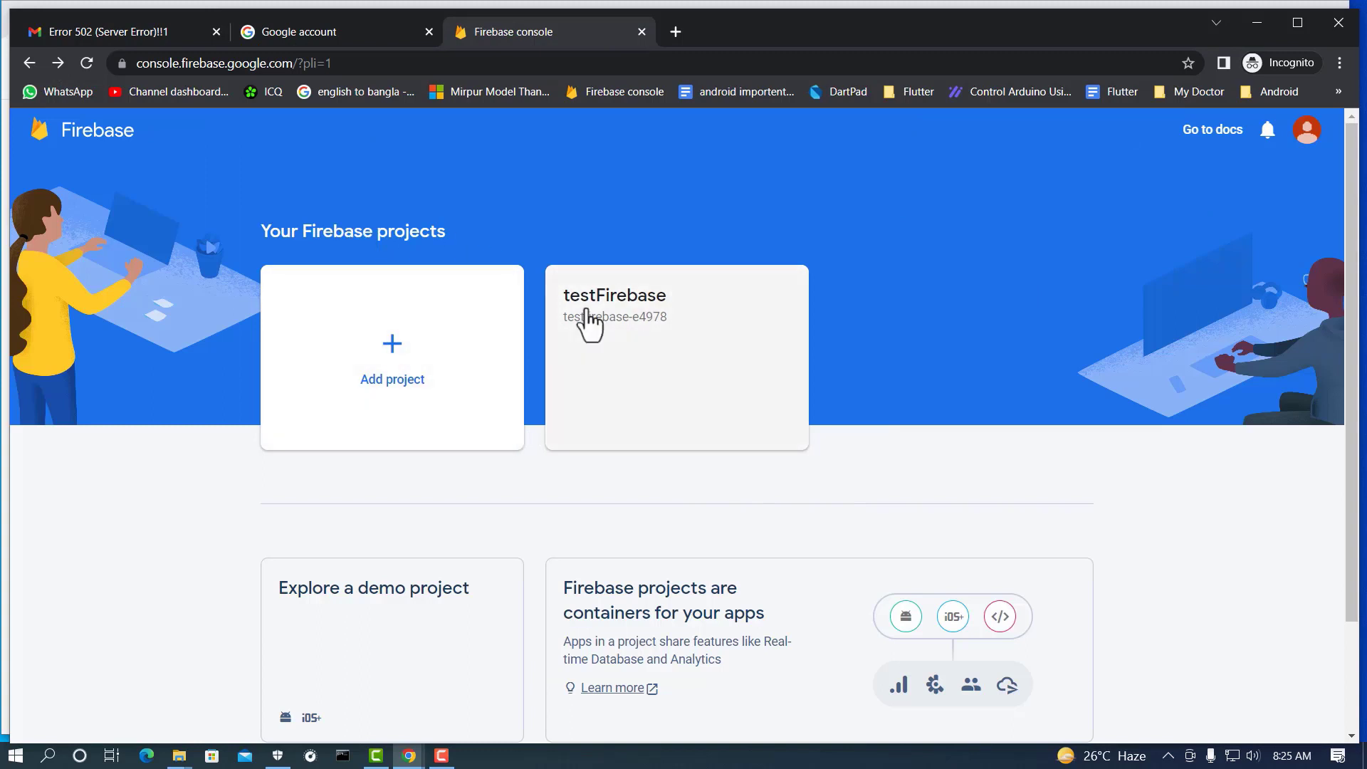
pyautogui.click(644, 315)
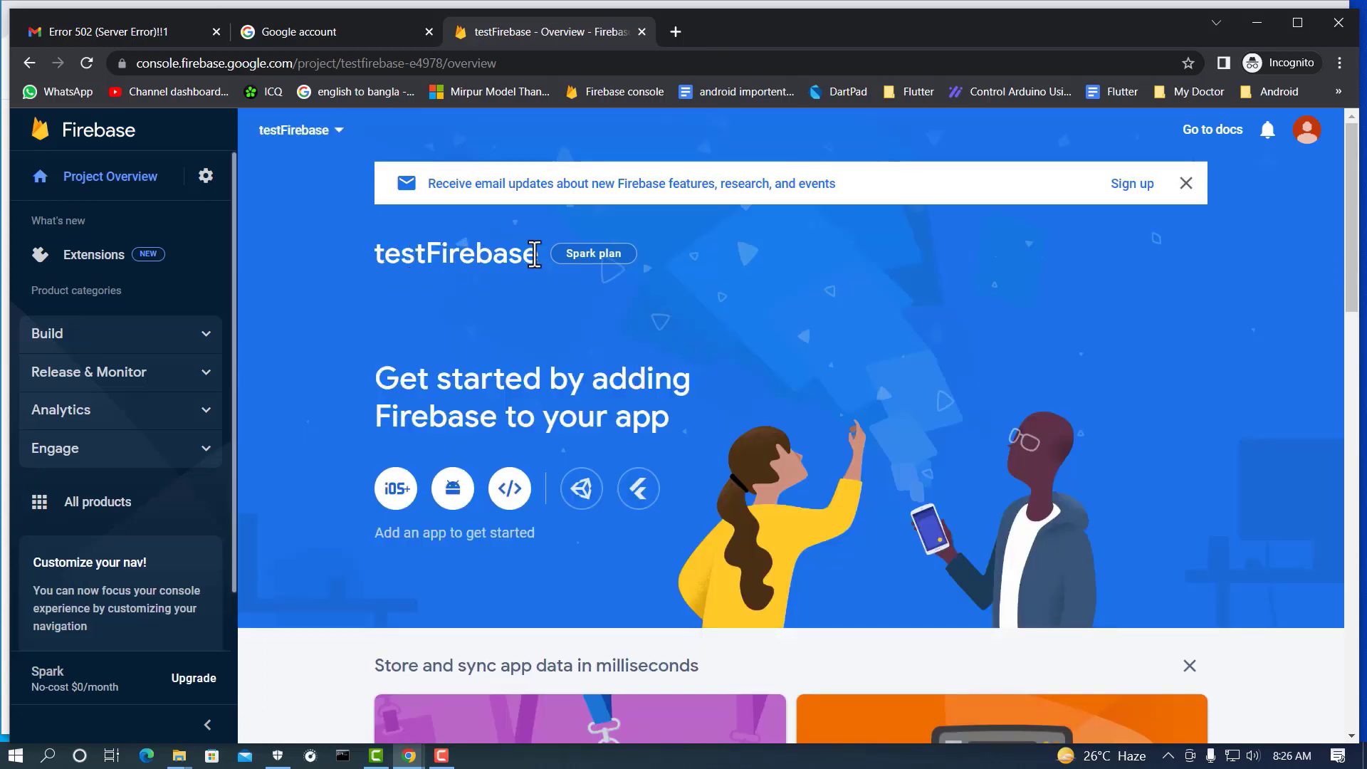
# Step: Rename the project to HelloFirebase in Project settings, save, and go back
pyautogui.click(205, 178)
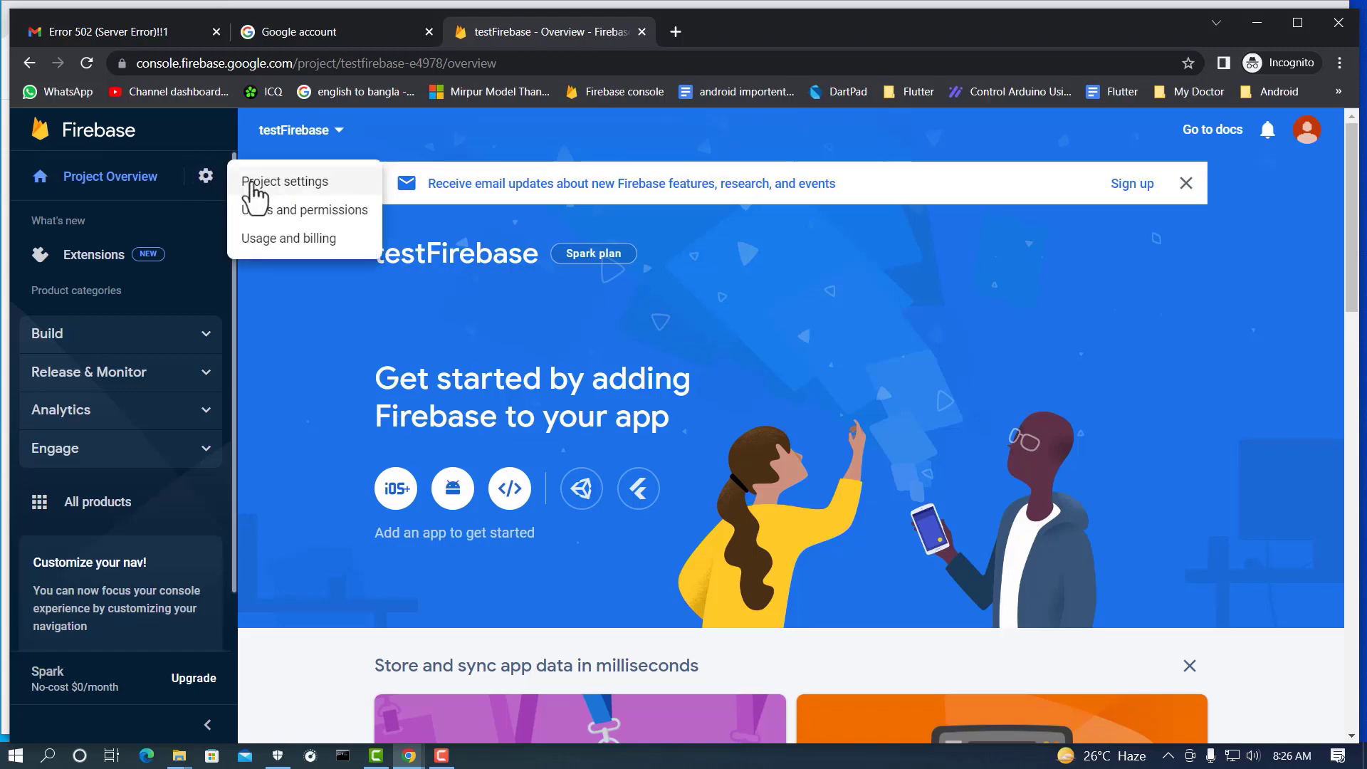
pyautogui.click(286, 184)
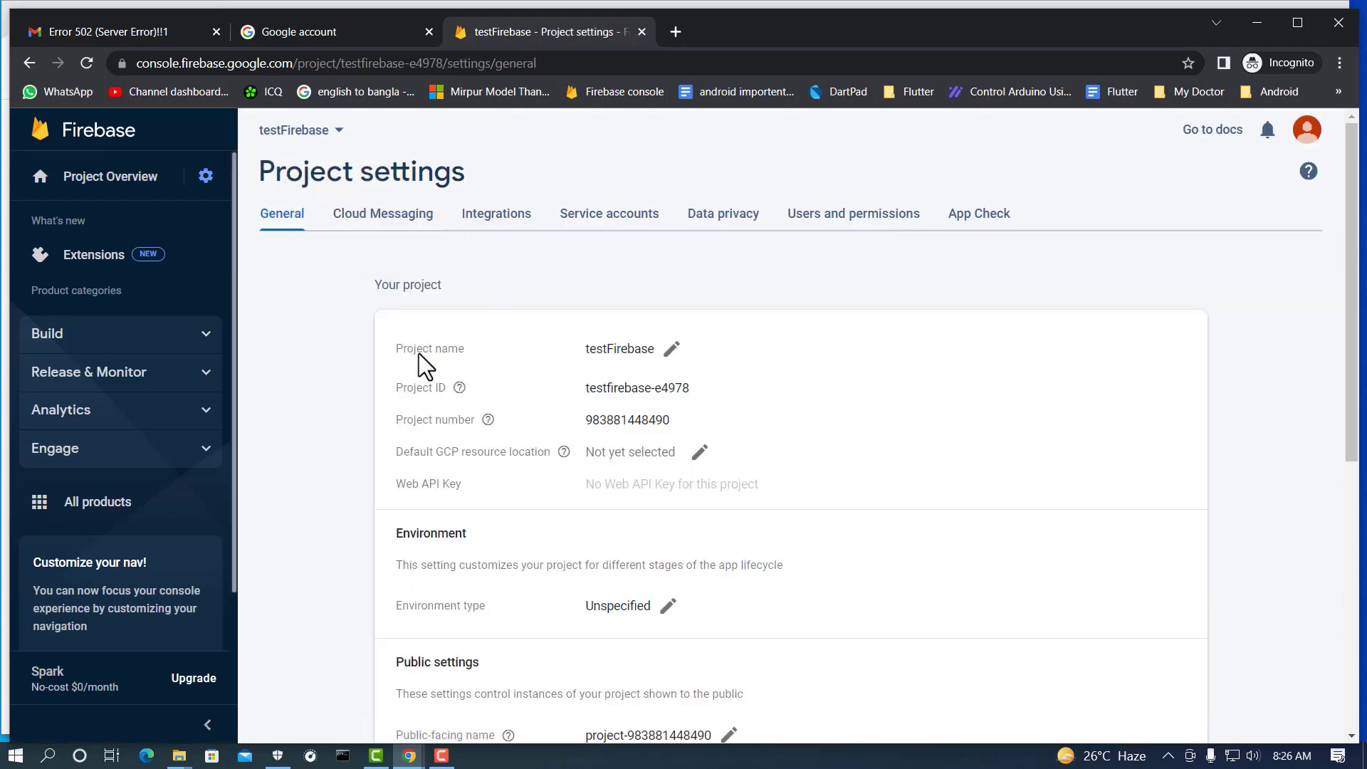
pyautogui.click(671, 356)
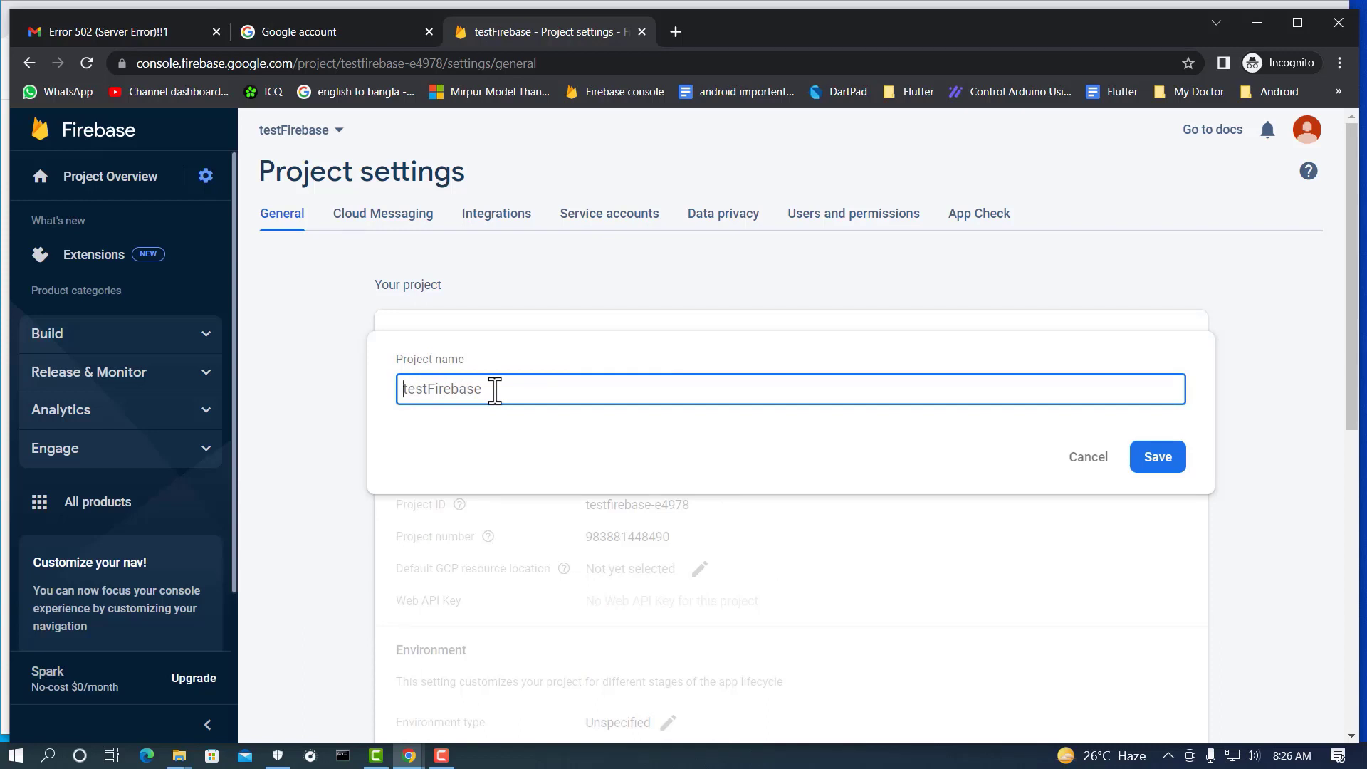
pyautogui.hotkey('ctrl', 'a')
pyautogui.write('Hell')
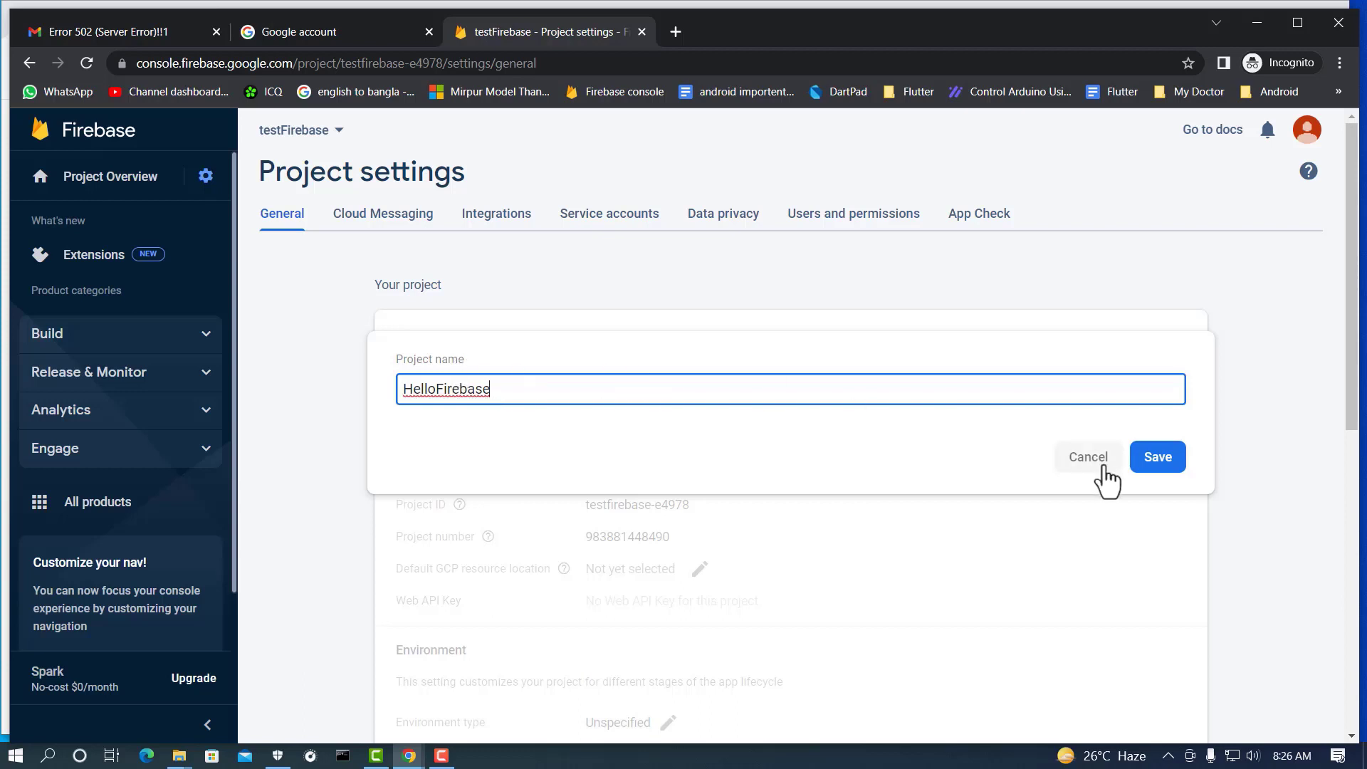
pyautogui.click(1150, 466)
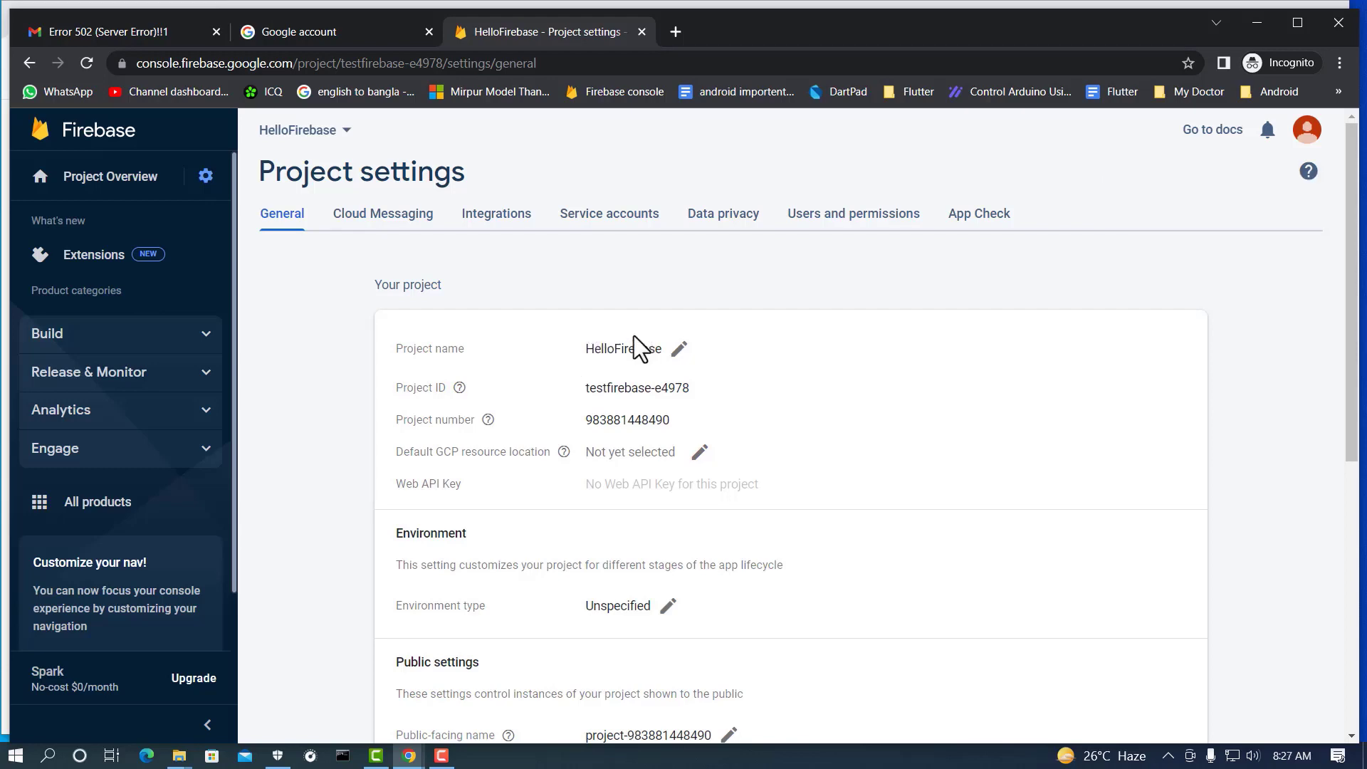
pyautogui.click(29, 62)
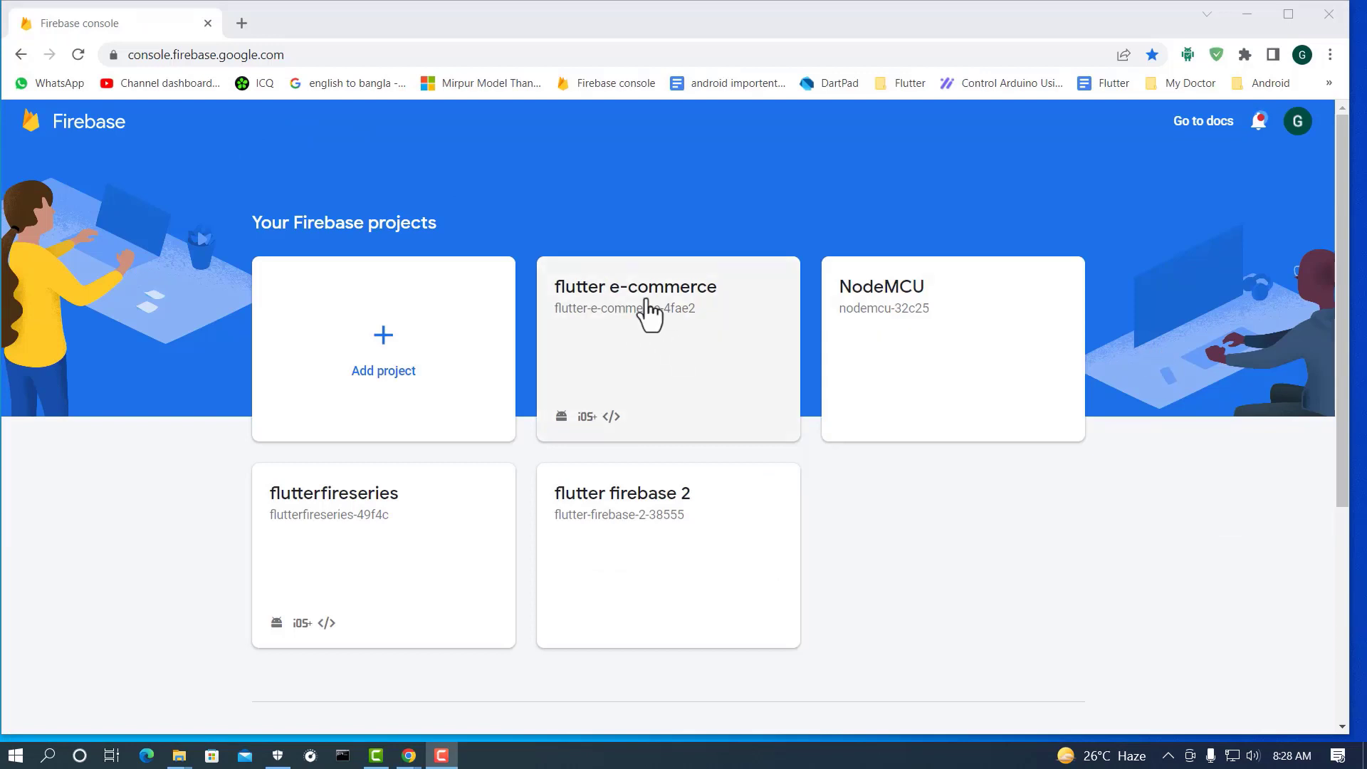
# Step: Open the flutter e-commerce project's general settings and scroll down to Your apps
pyautogui.click(619, 302)
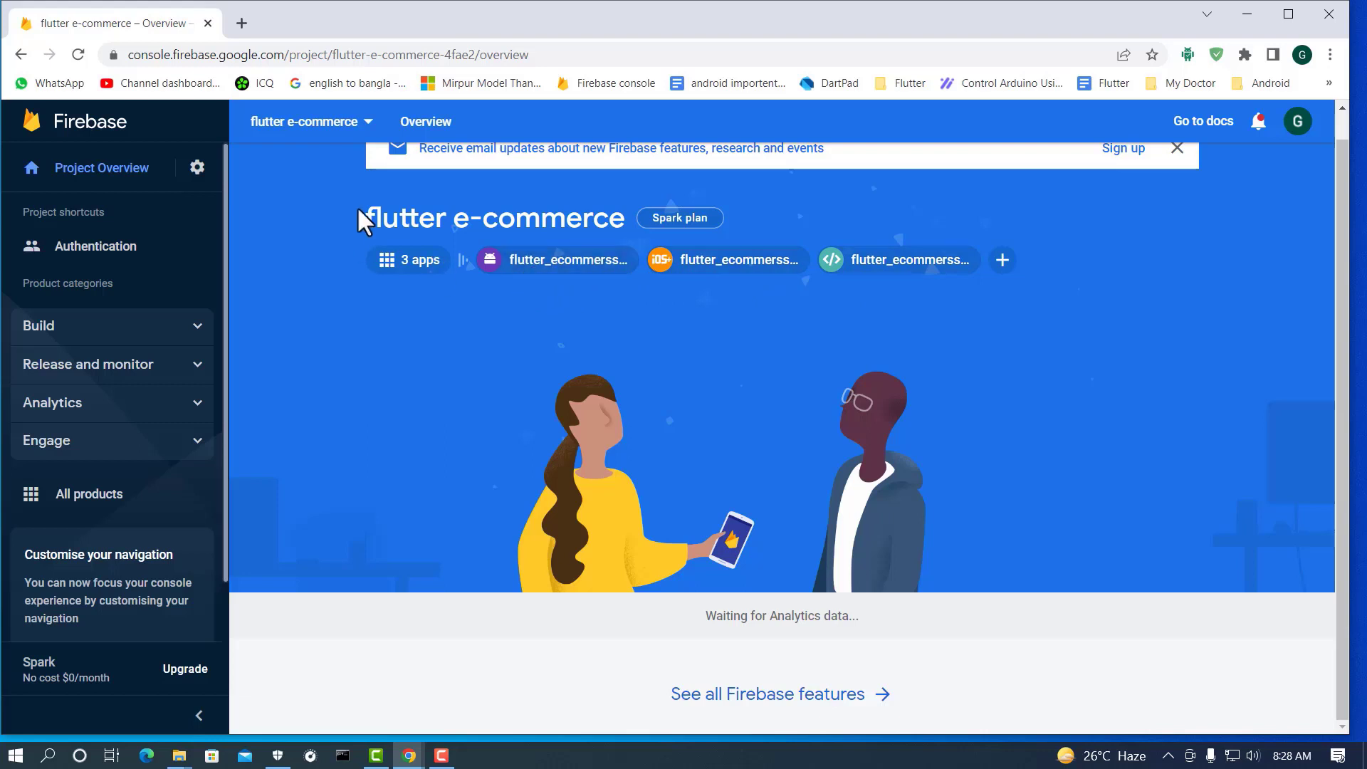
pyautogui.click(198, 168)
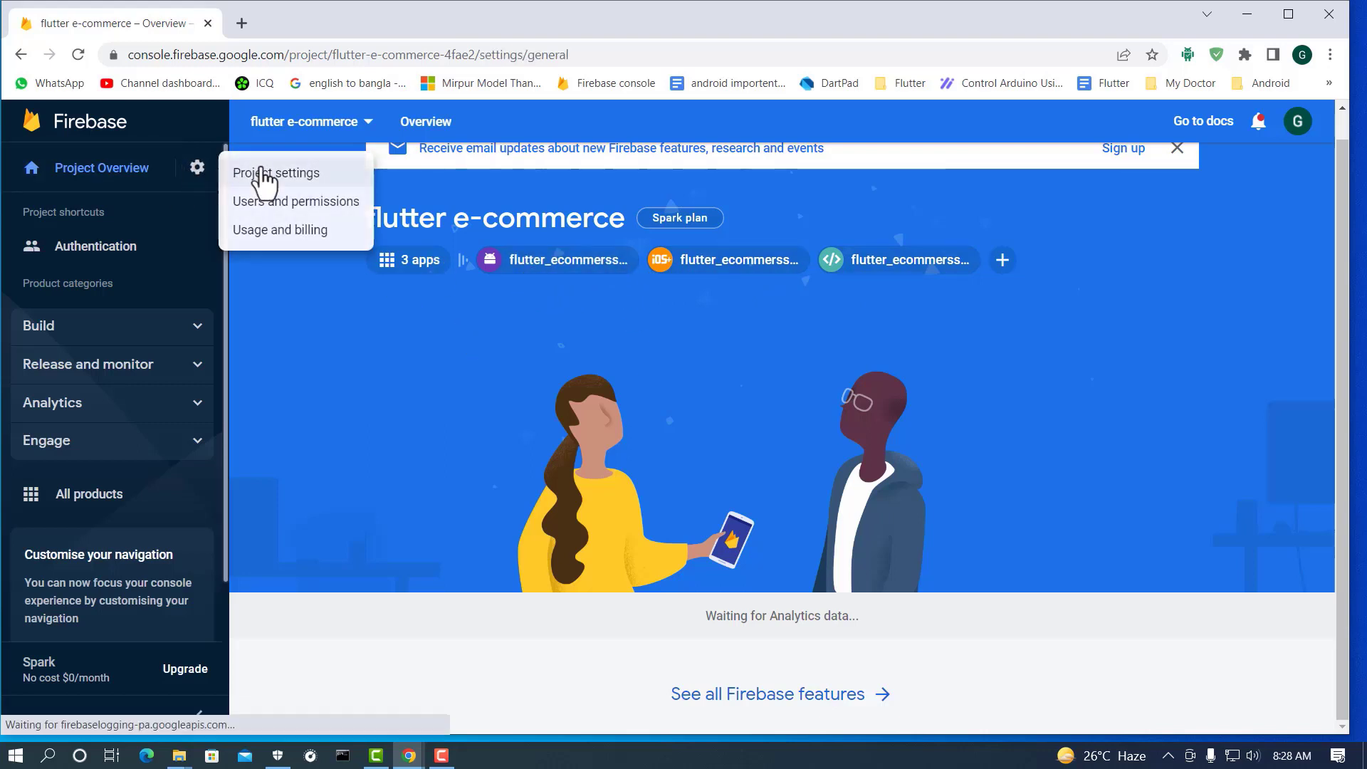
pyautogui.click(263, 173)
pyautogui.scroll(-5, 672, 387)
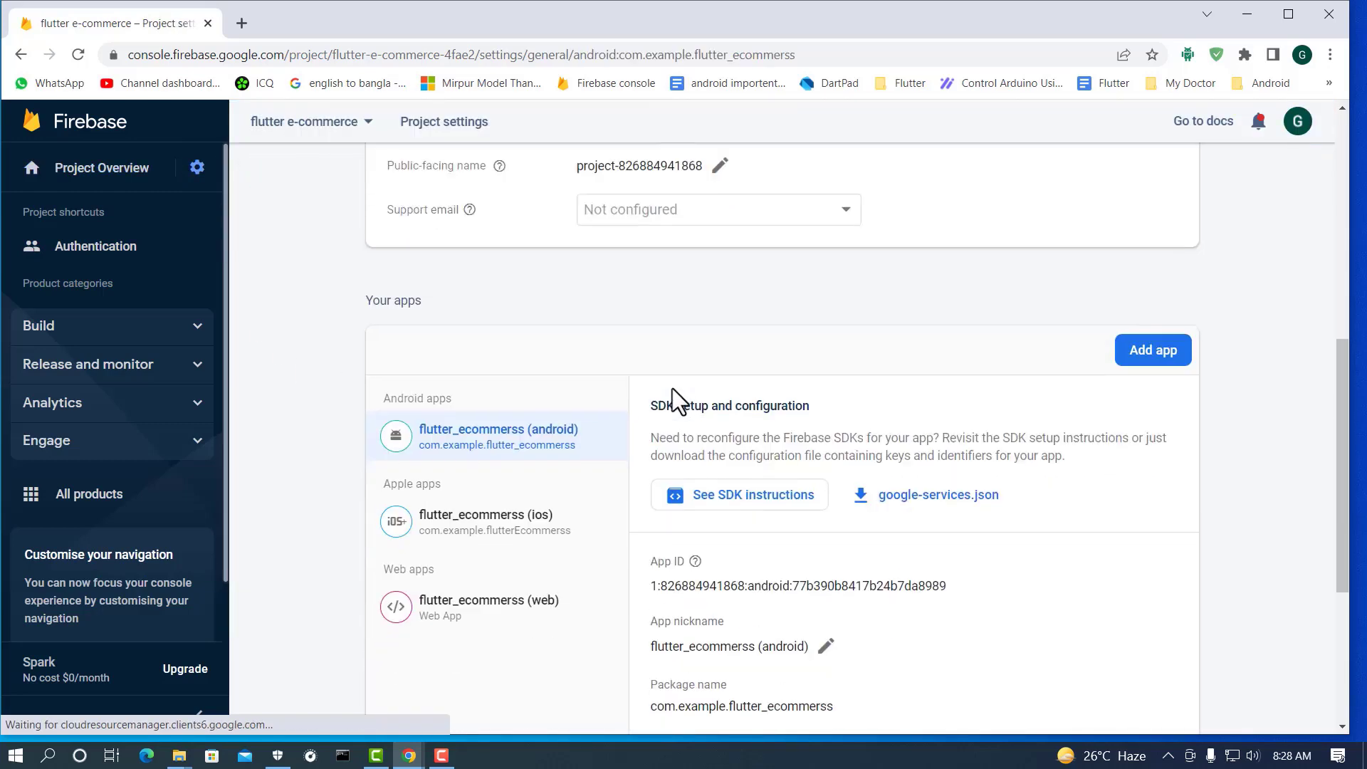
pyautogui.scroll(-4, 406, 335)
pyautogui.scroll(4, 631, 309)
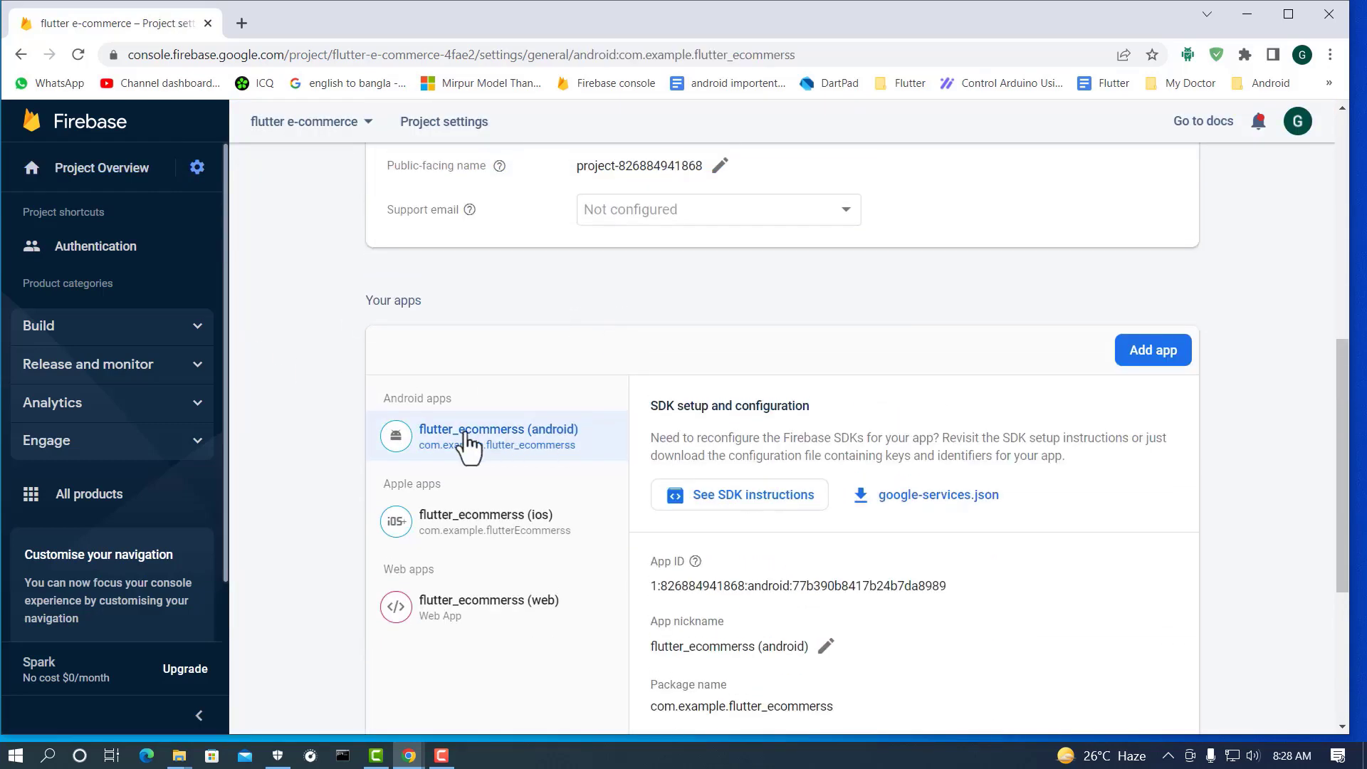
pyautogui.scroll(-1, 470, 447)
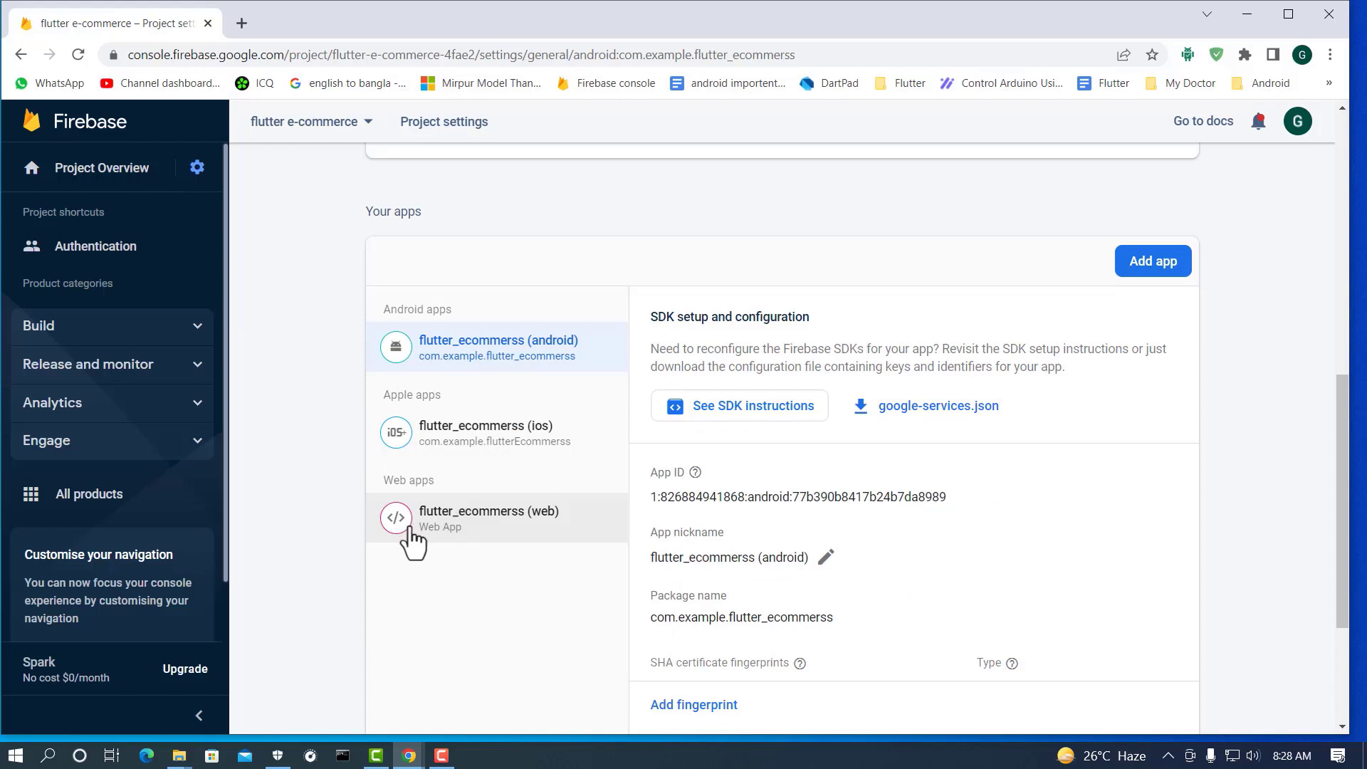
pyautogui.scroll(-1, 921, 441)
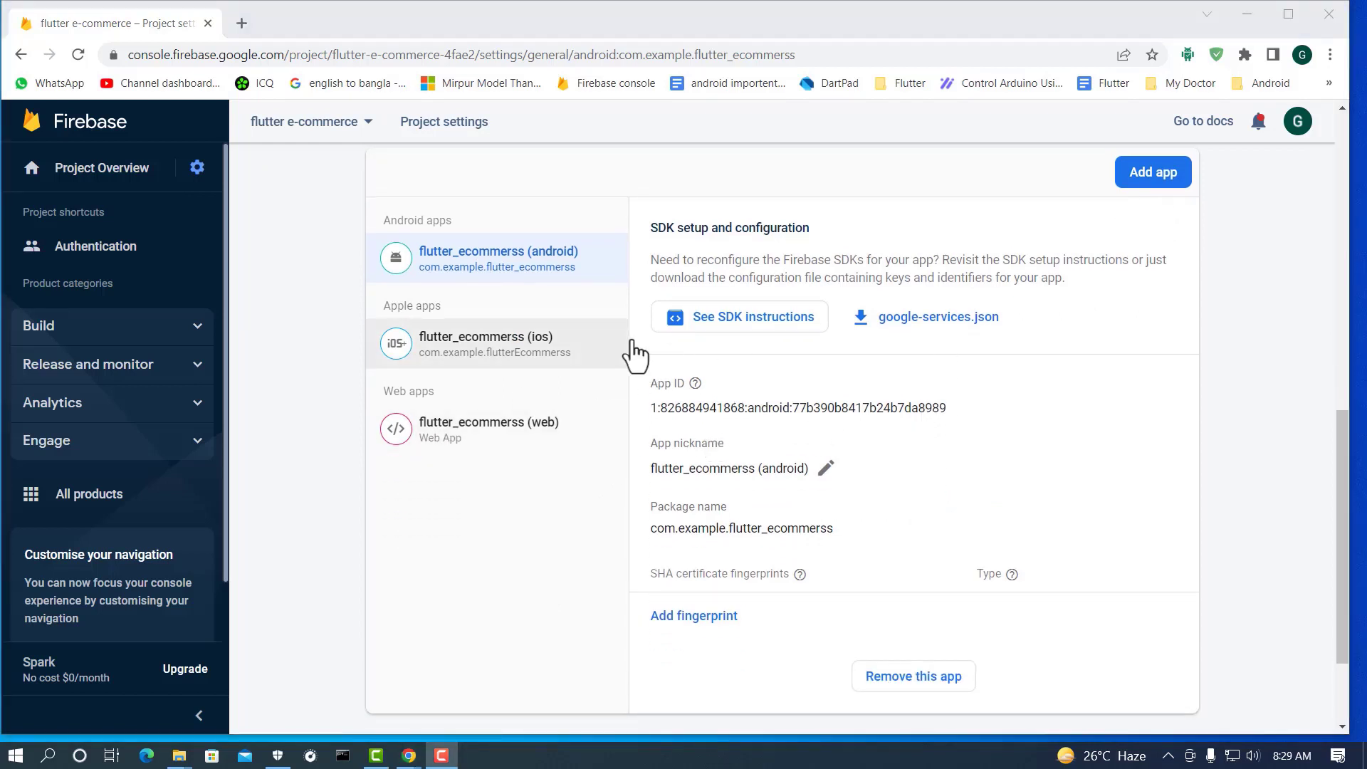
pyautogui.scroll(-2, 840, 339)
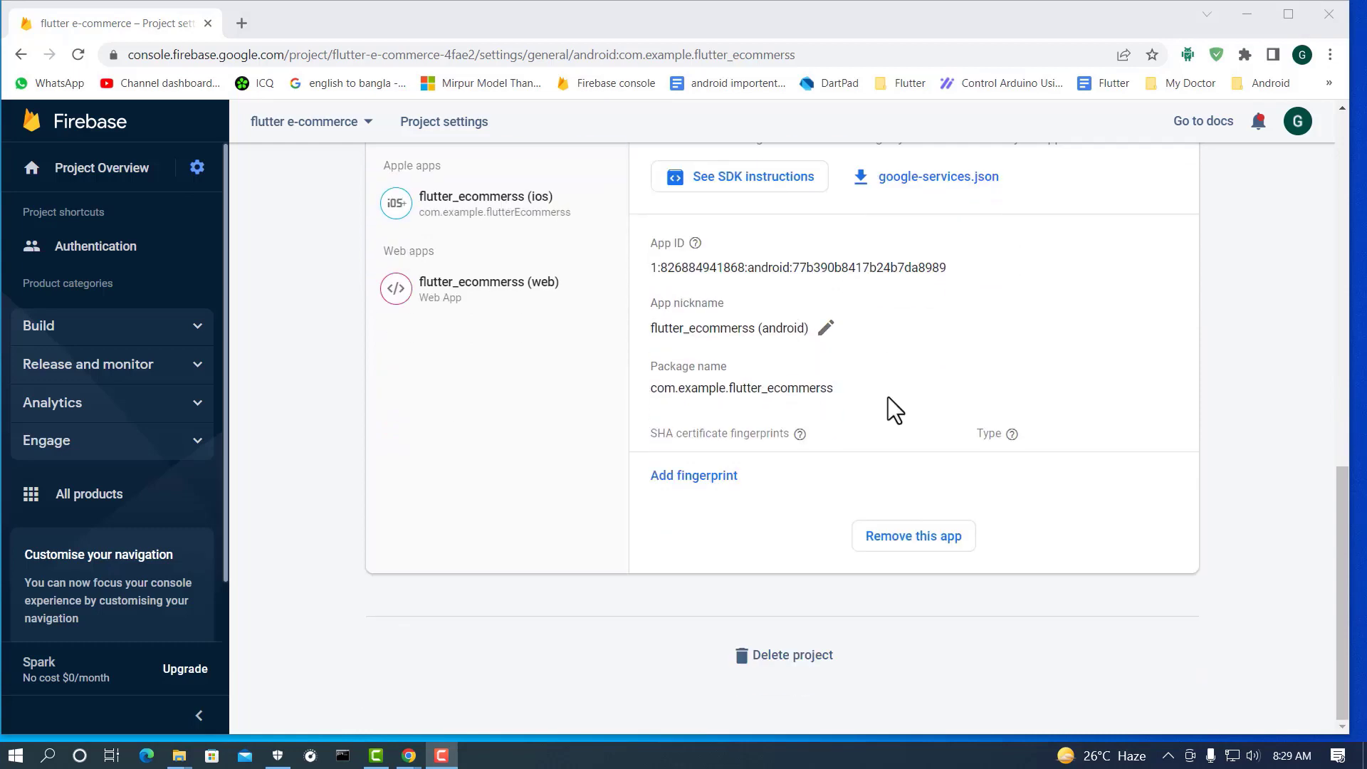
# Step: Permanently remove the Android and iOS flutter_ecommerss apps from the project
pyautogui.click(901, 545)
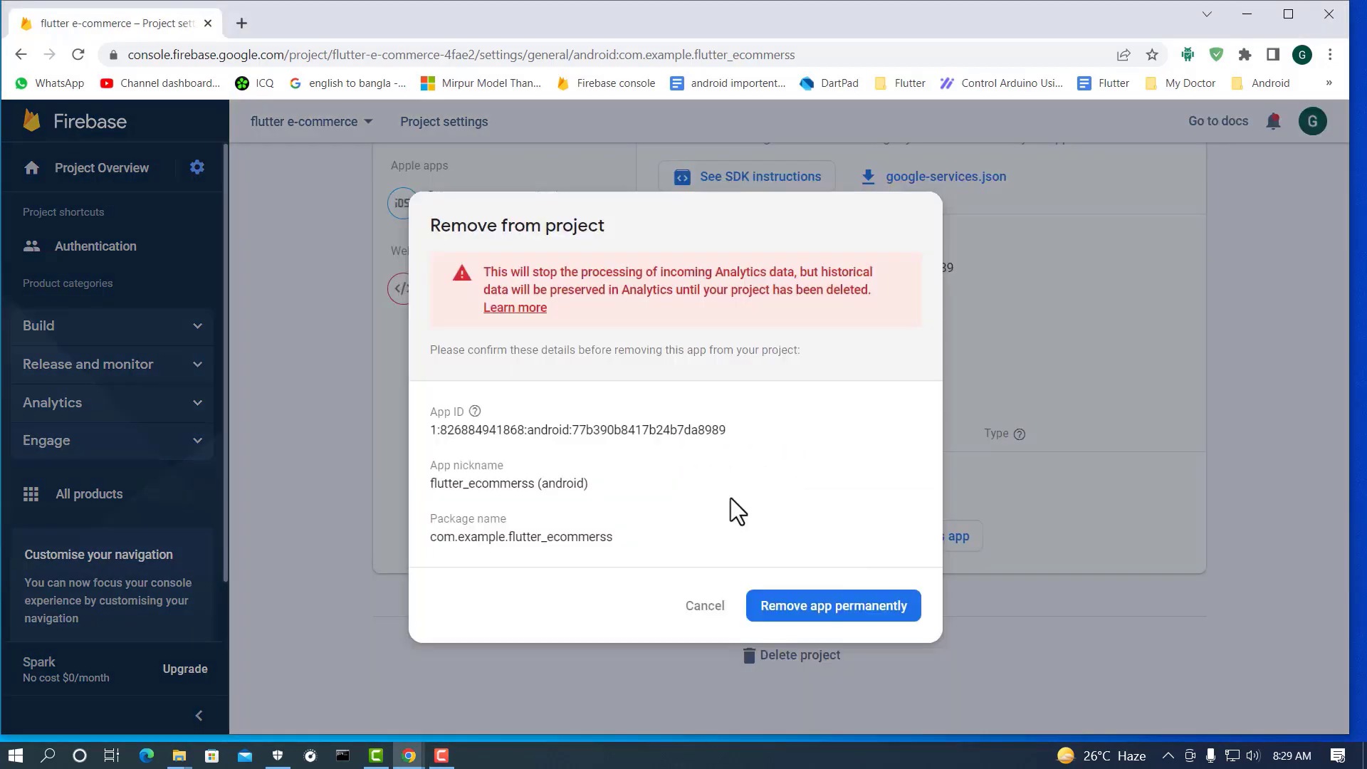
pyautogui.click(825, 612)
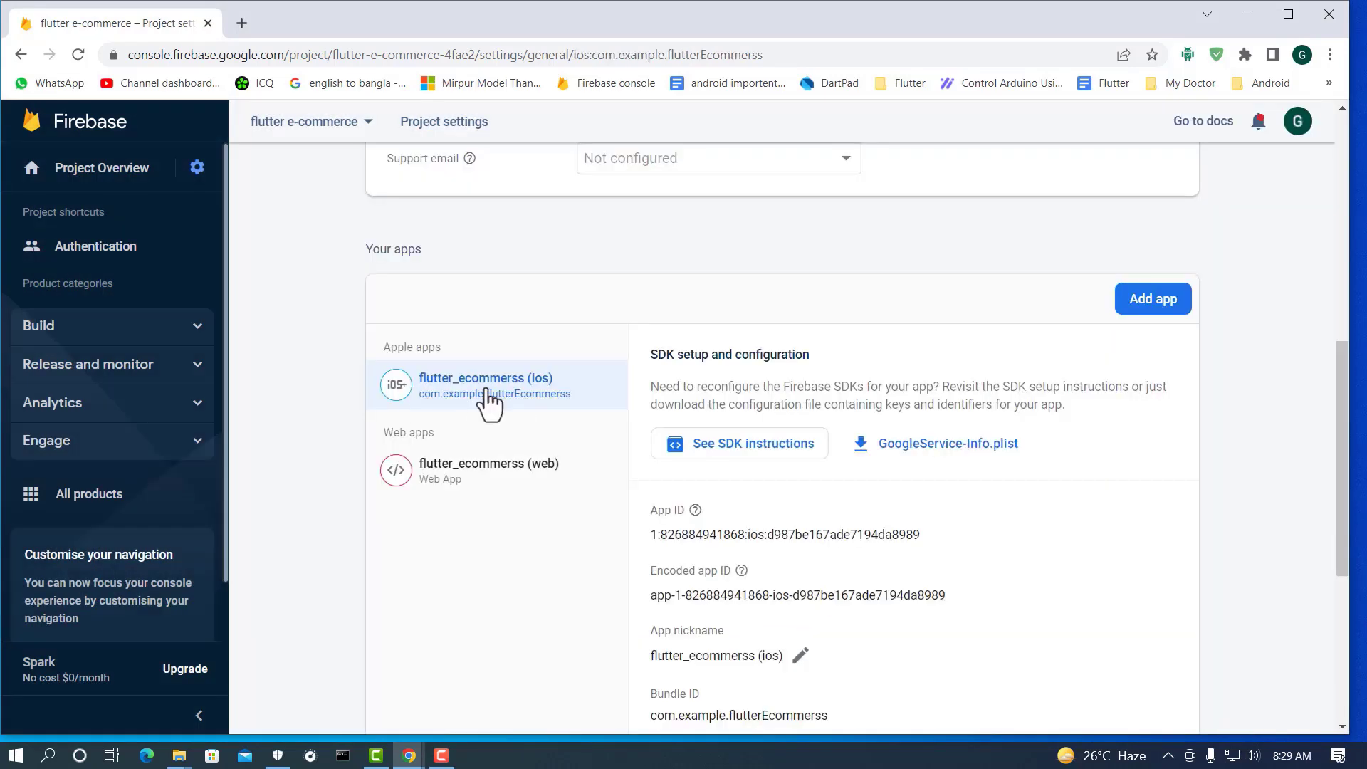
pyautogui.scroll(-1, 641, 406)
pyautogui.scroll(-4, 674, 412)
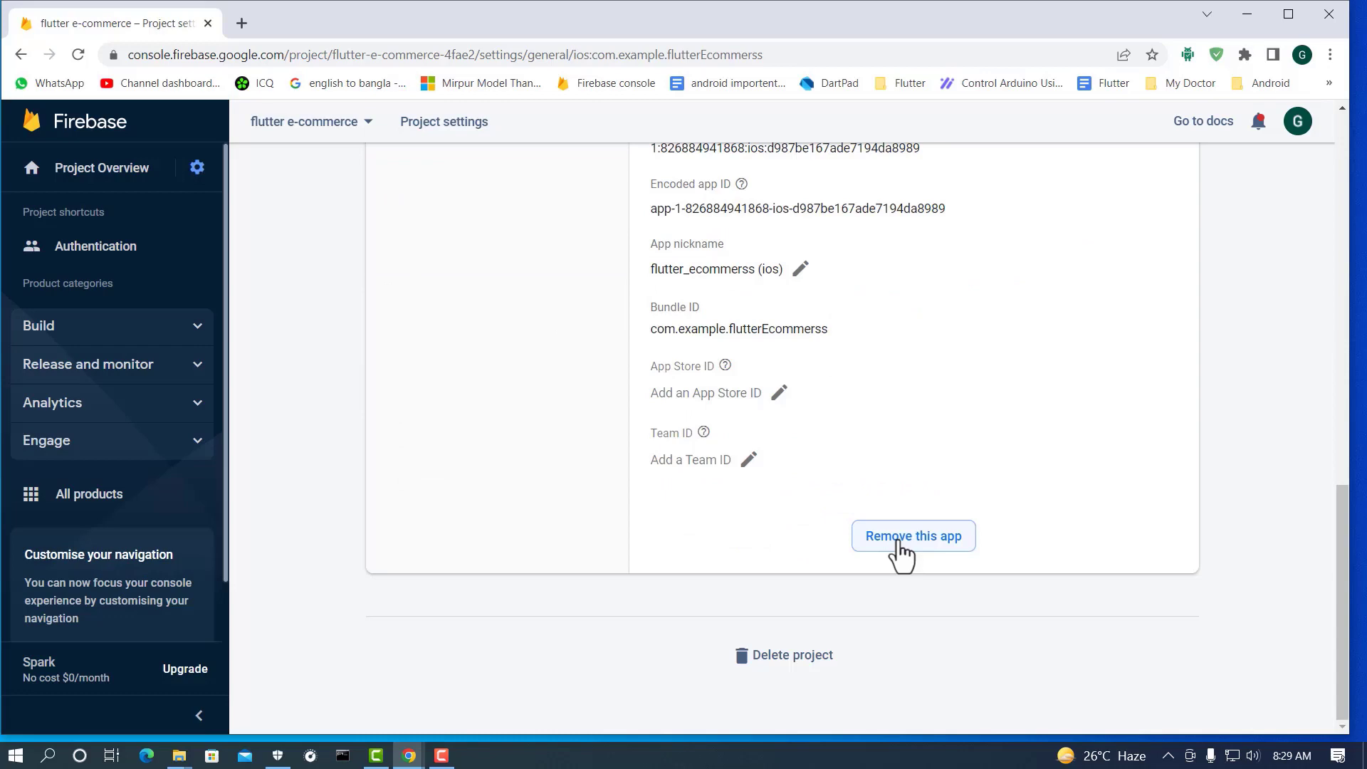
pyautogui.click(899, 541)
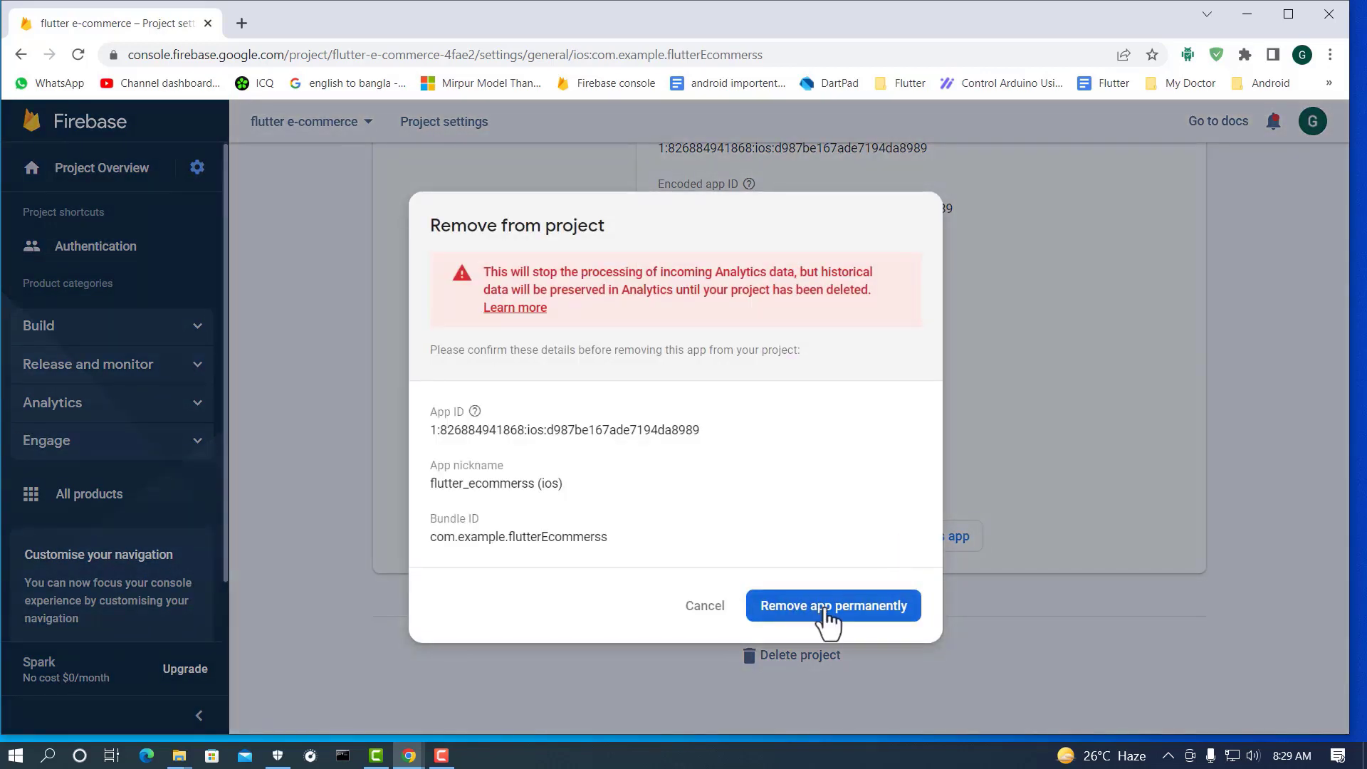
pyautogui.click(825, 611)
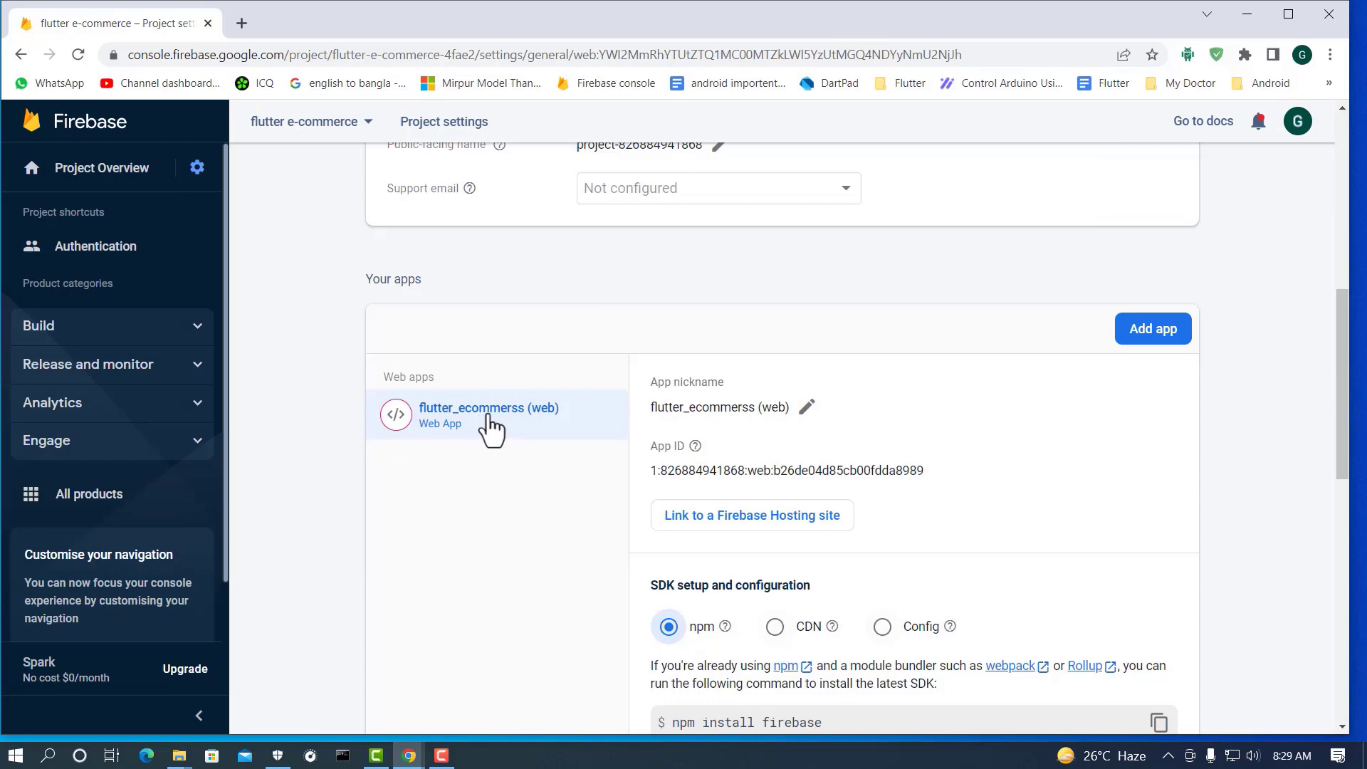
# Step: Permanently remove the flutter_ecommerss web app
pyautogui.scroll(-10, 813, 439)
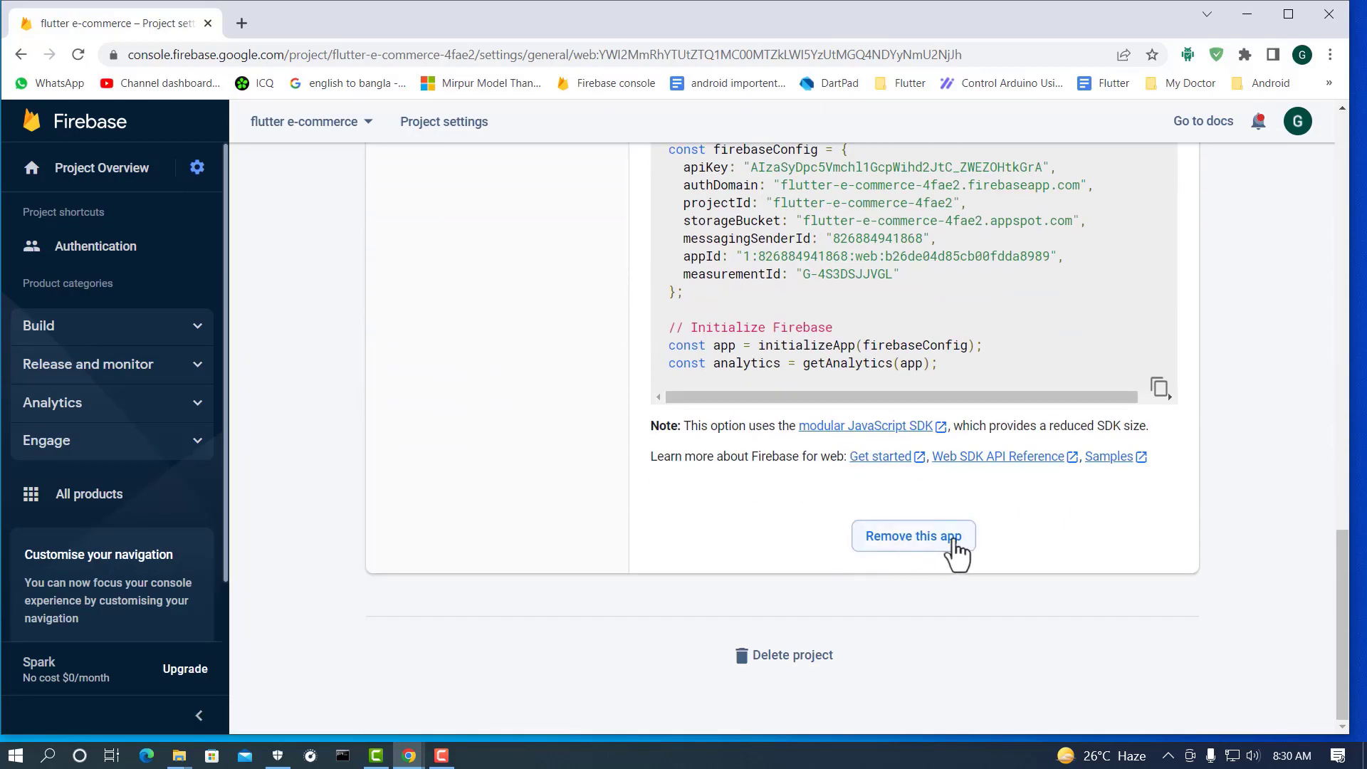
pyautogui.click(916, 541)
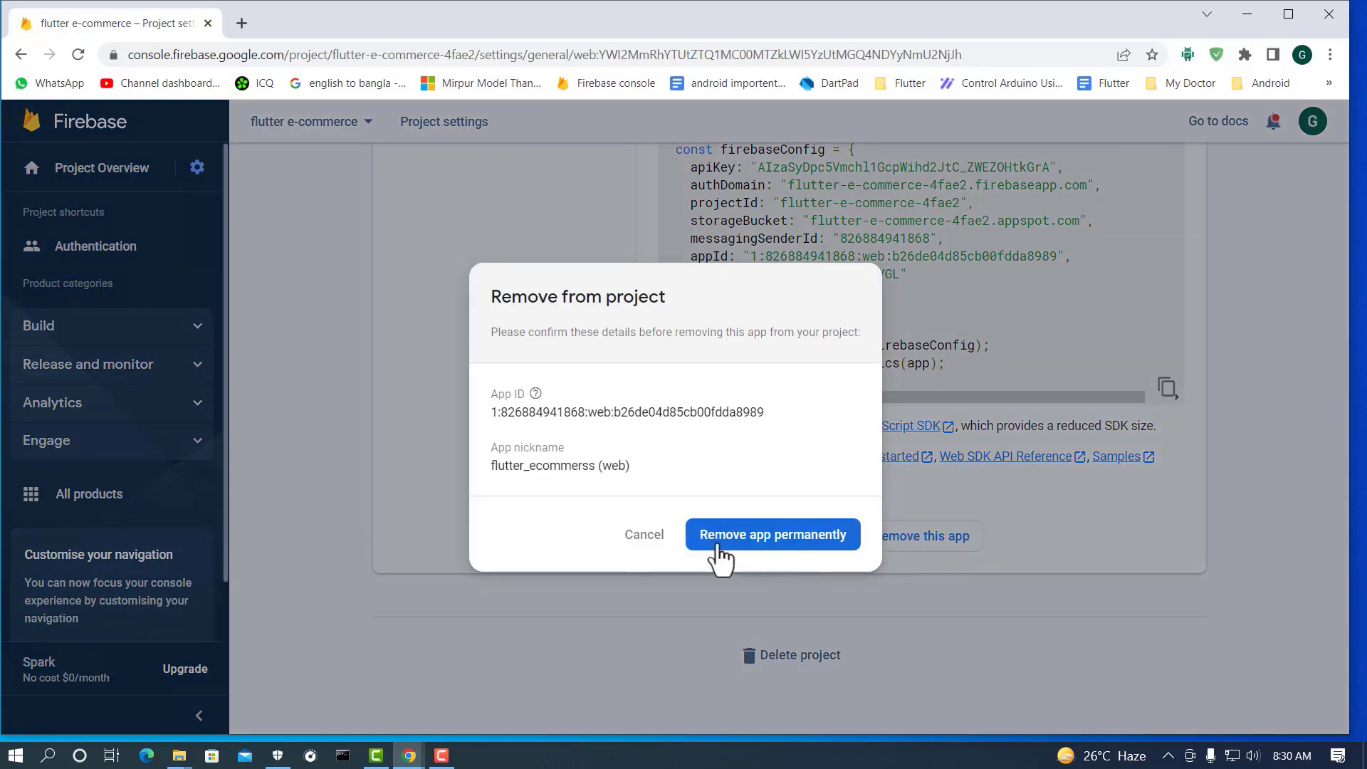
pyautogui.click(758, 541)
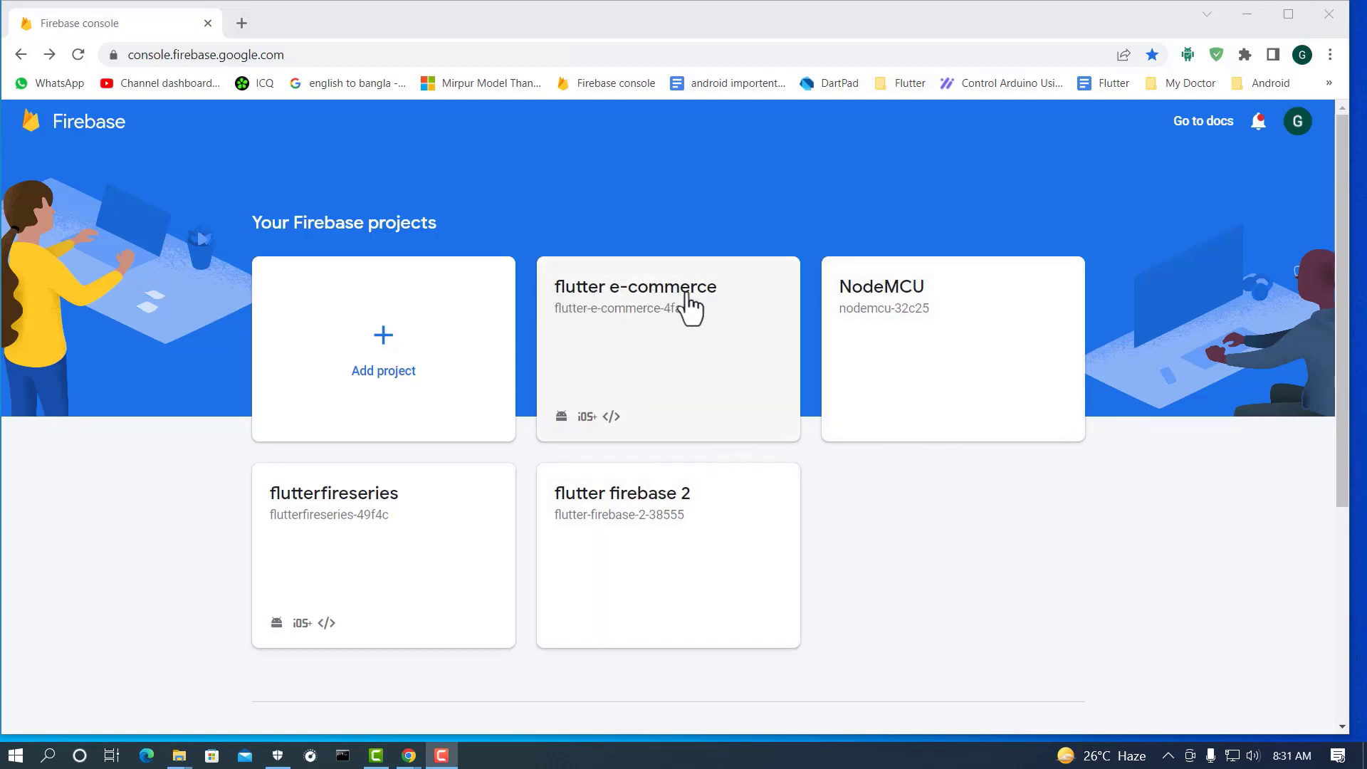
# Step: Open the flutter e-commerce project's general settings and start the Delete project dialog
pyautogui.click(648, 312)
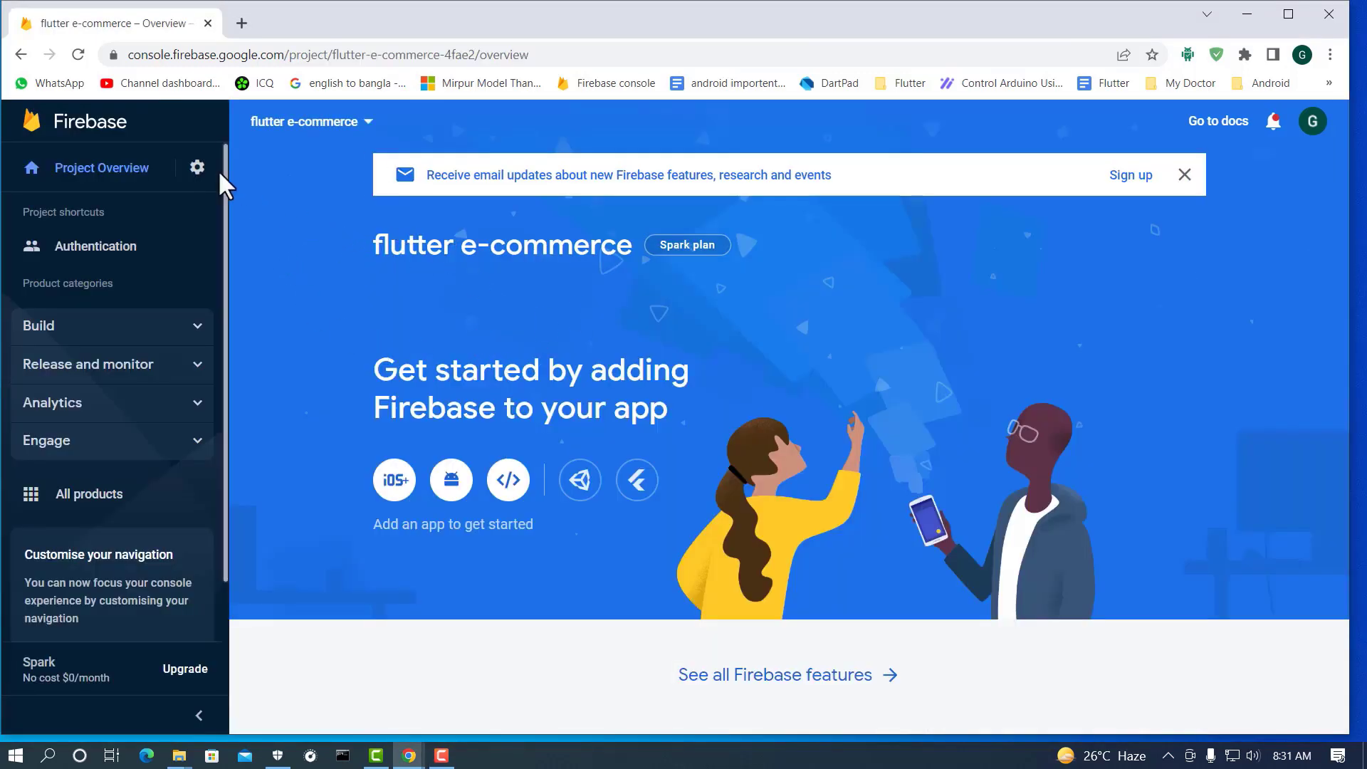
pyautogui.click(198, 168)
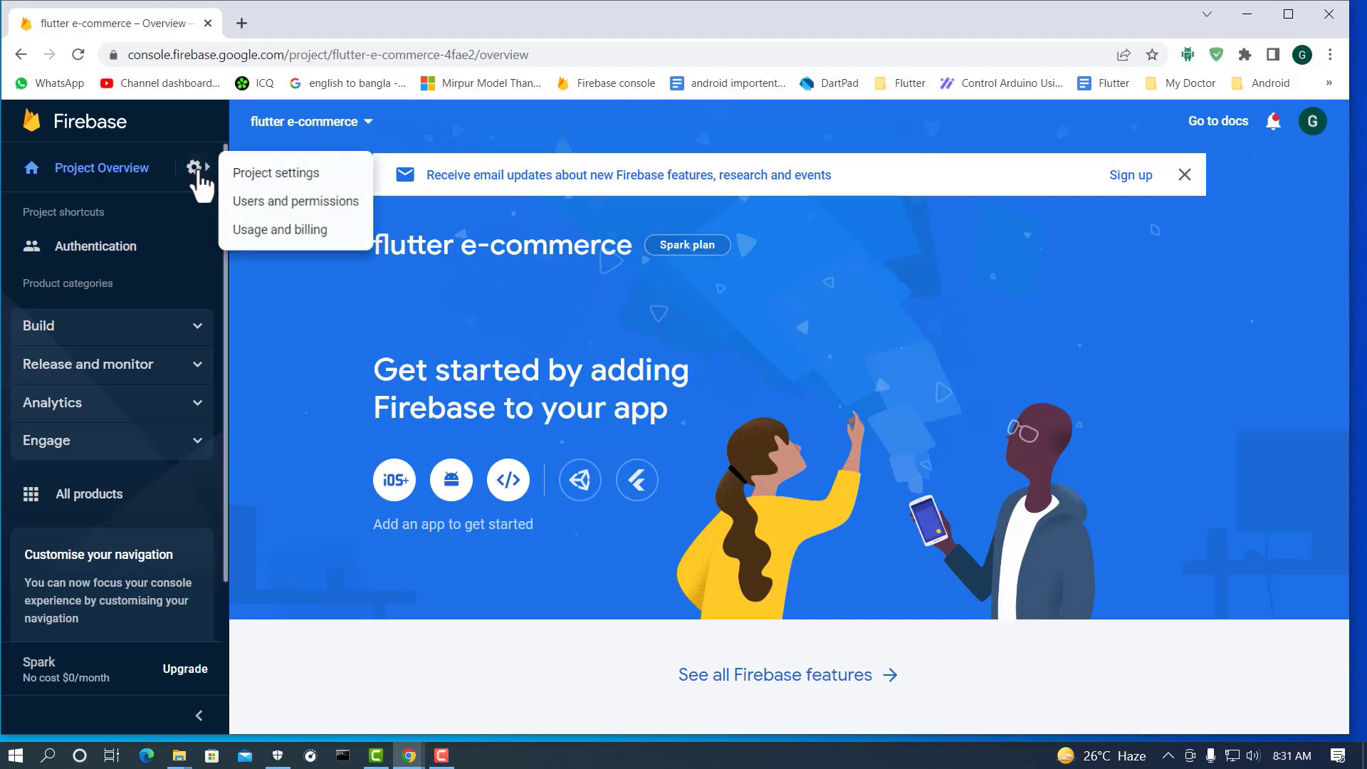
pyautogui.click(252, 178)
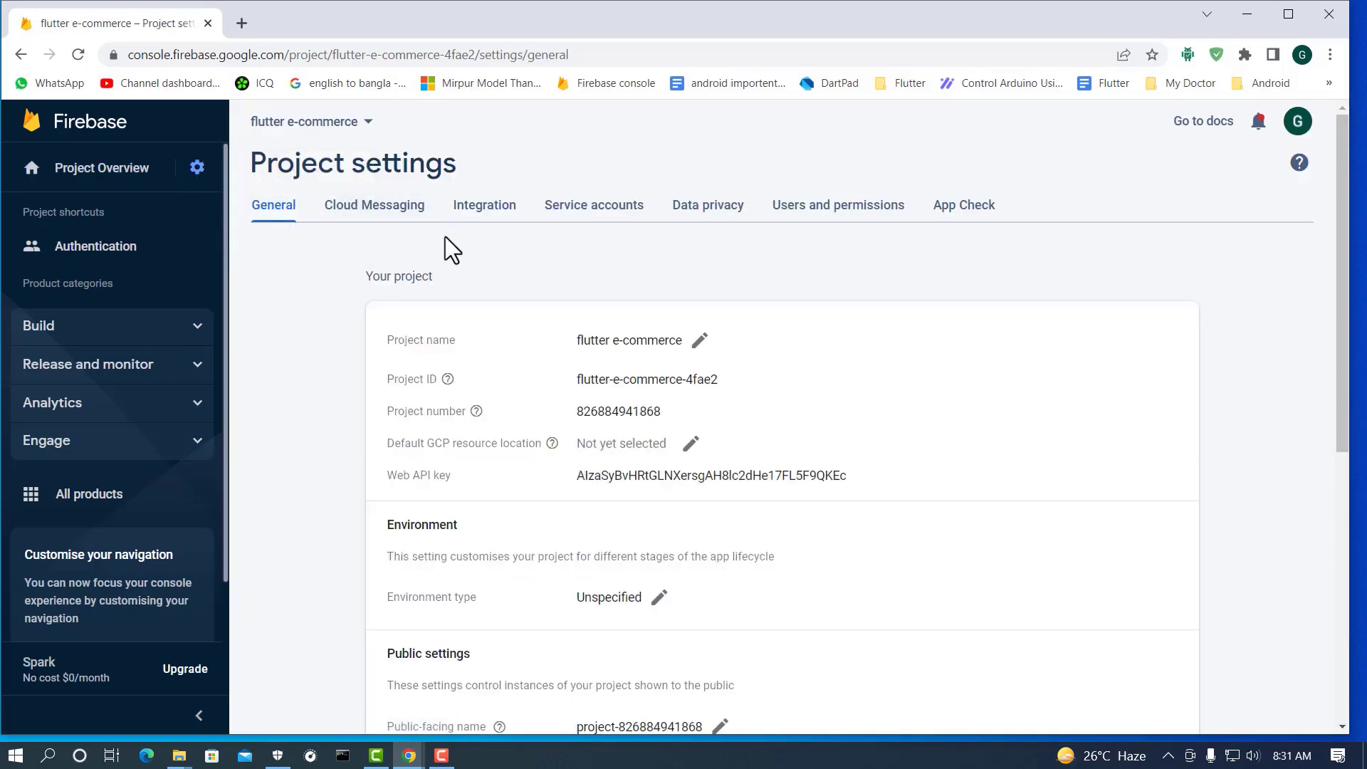
pyautogui.scroll(-7, 577, 289)
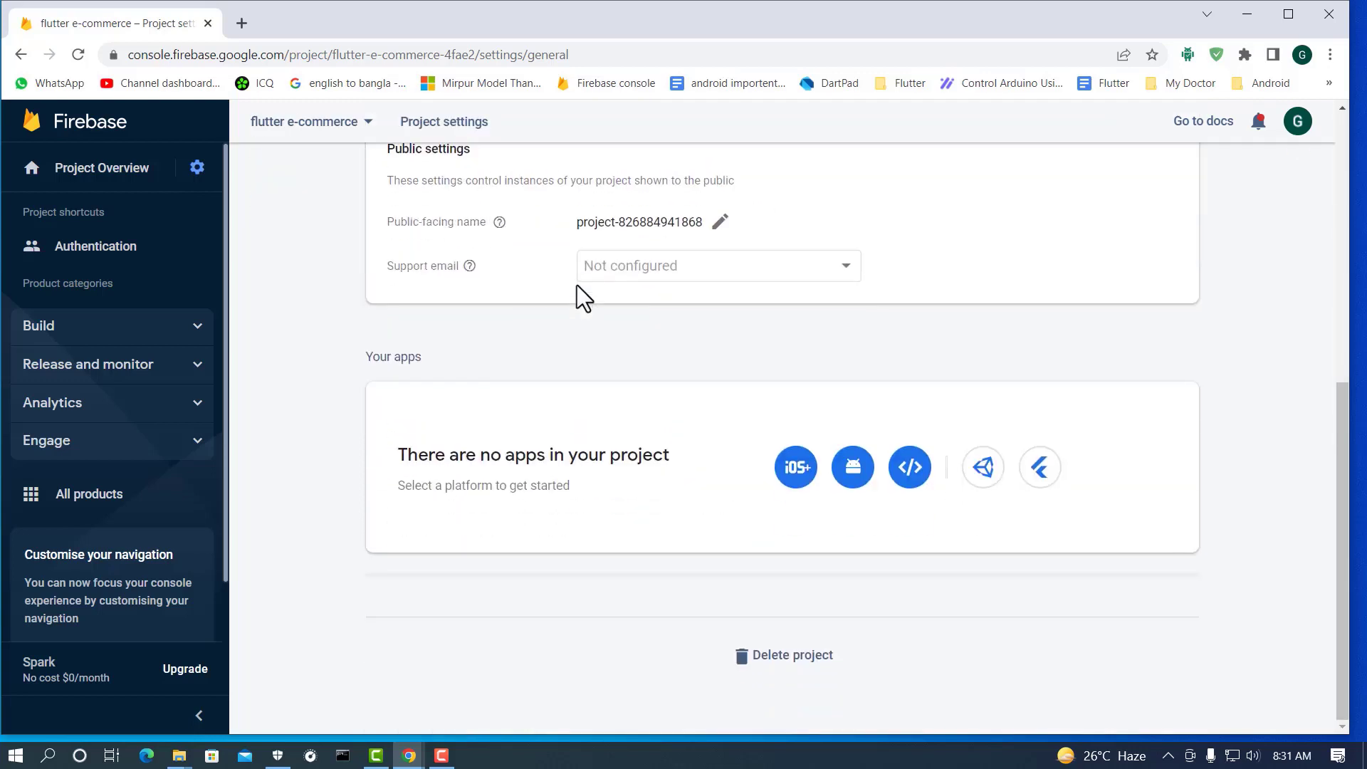
pyautogui.click(787, 662)
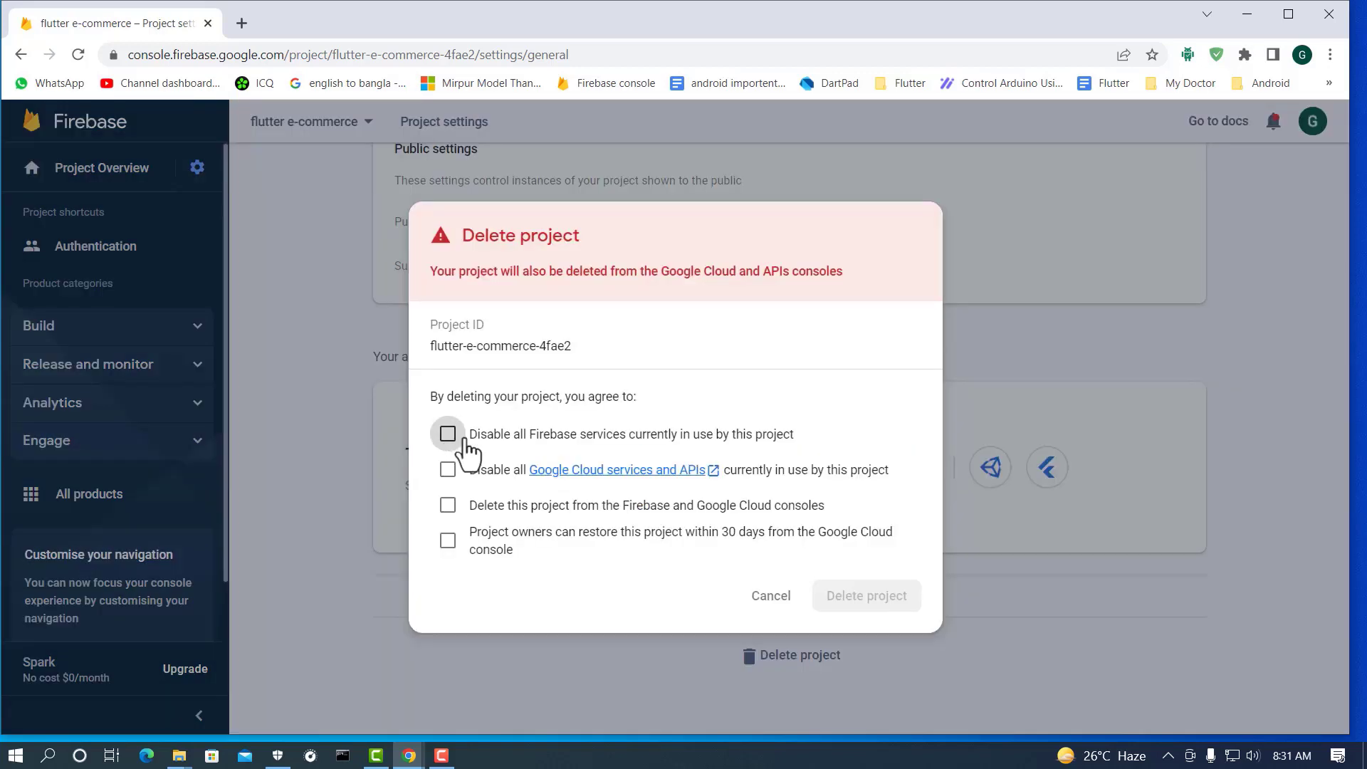
# Step: Accept all four deletion acknowledgements, including the 30-day restore window, and confirm deleting the project
pyautogui.click(449, 436)
pyautogui.click(447, 471)
pyautogui.click(448, 505)
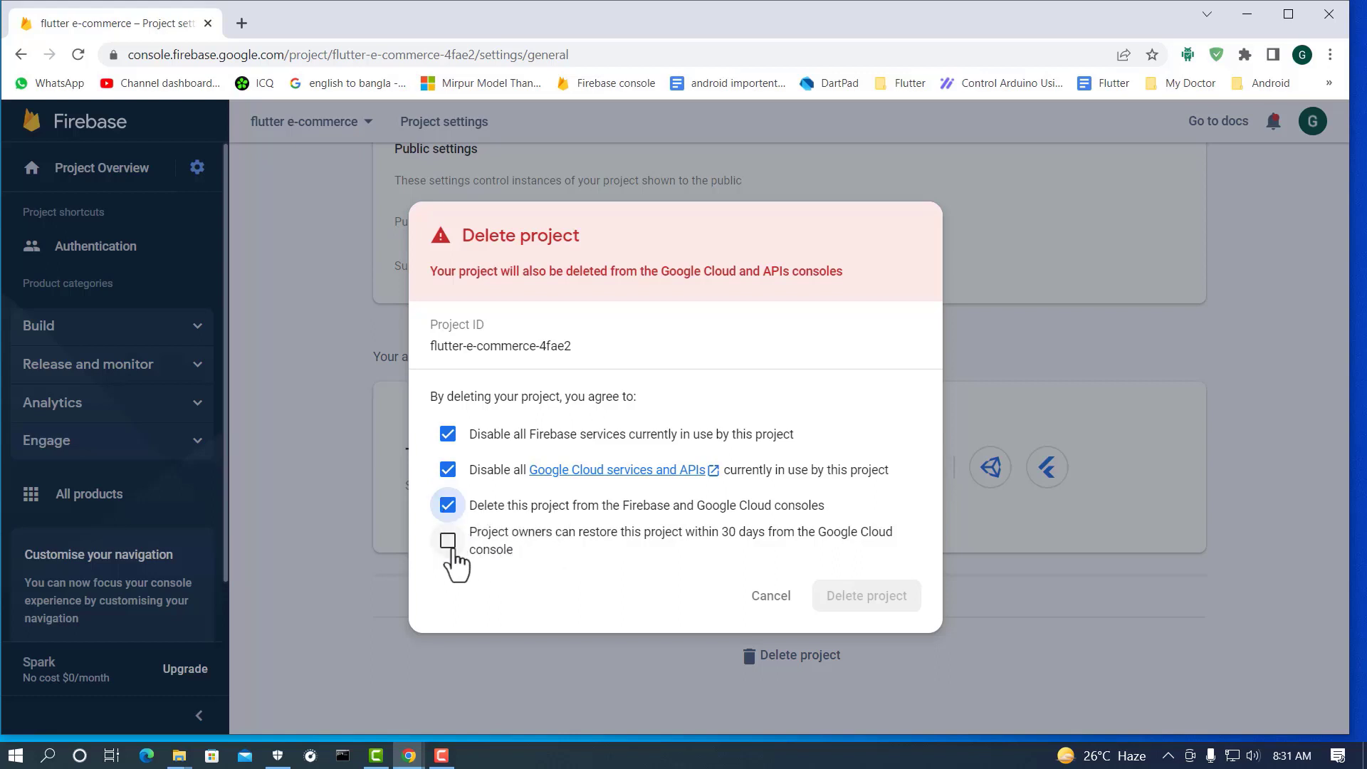
pyautogui.click(449, 542)
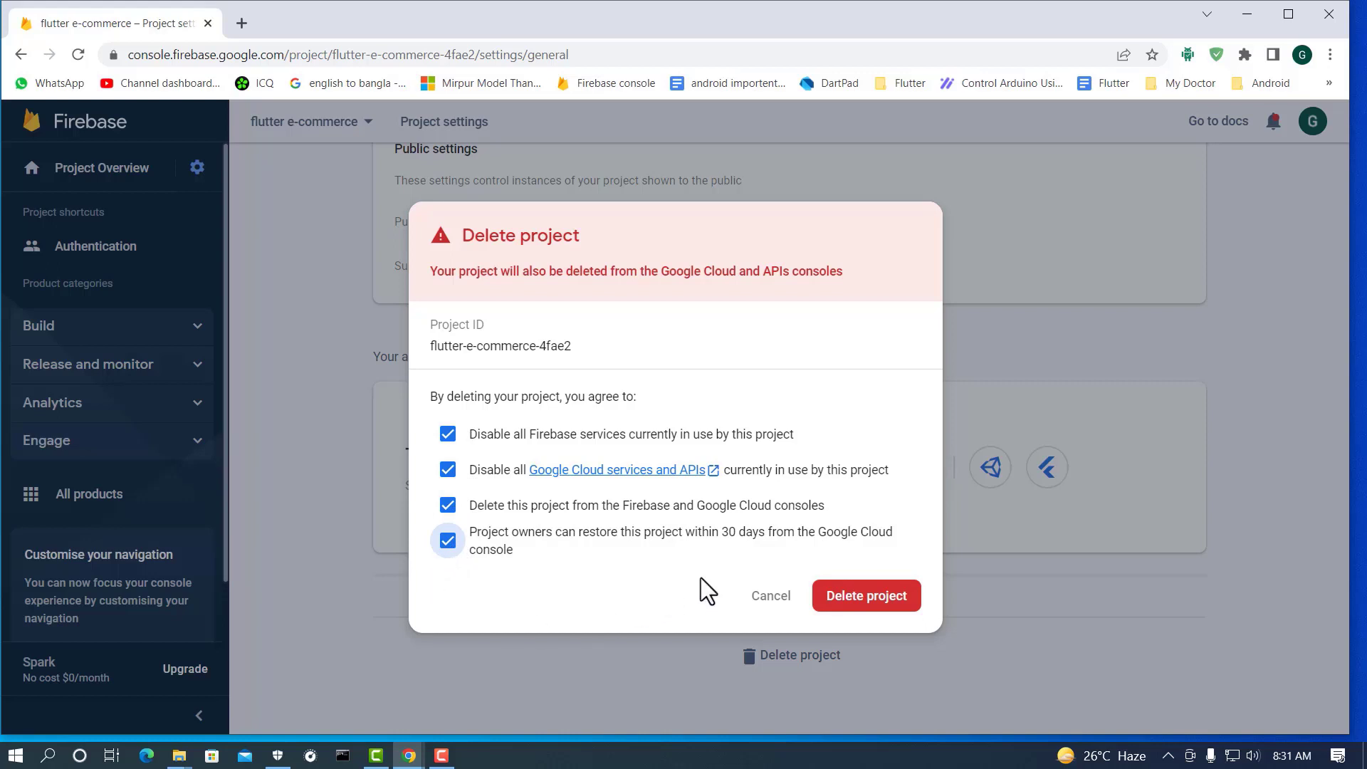
pyautogui.click(874, 602)
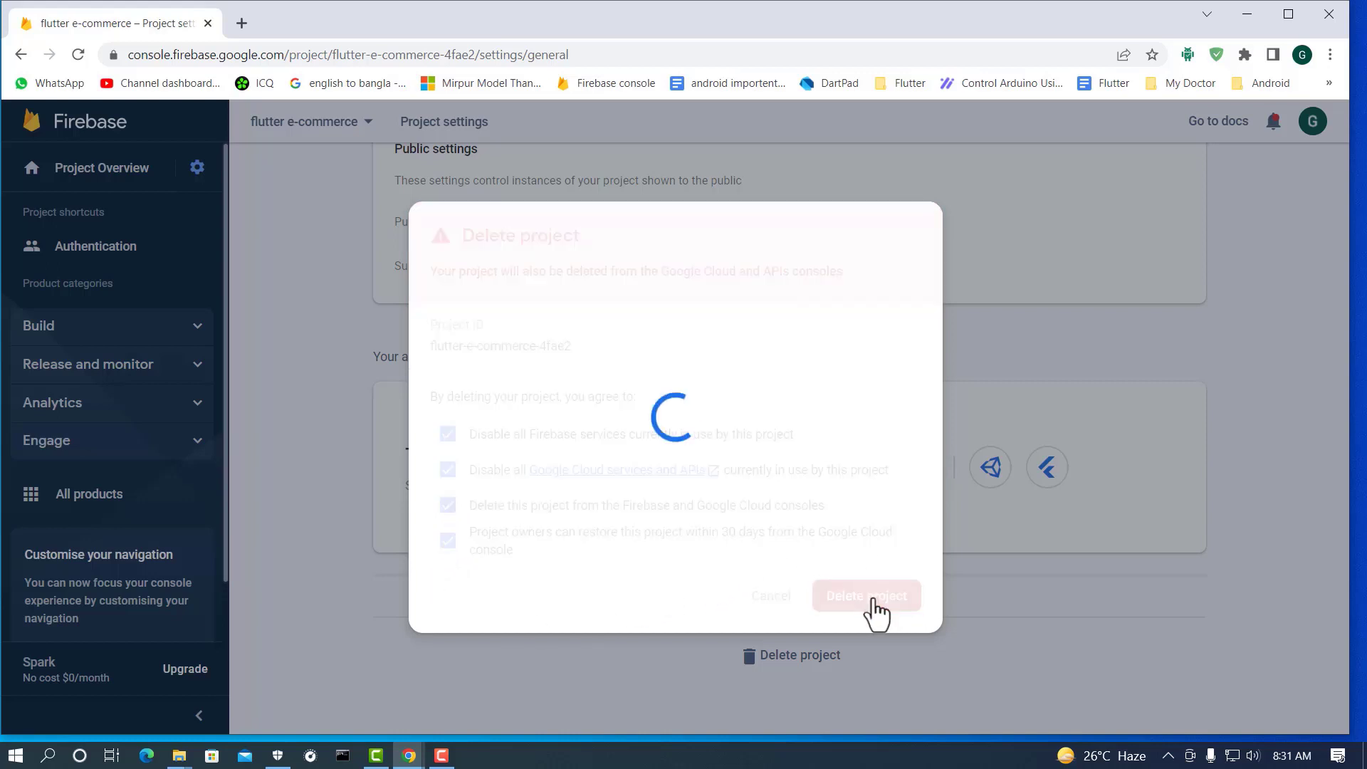